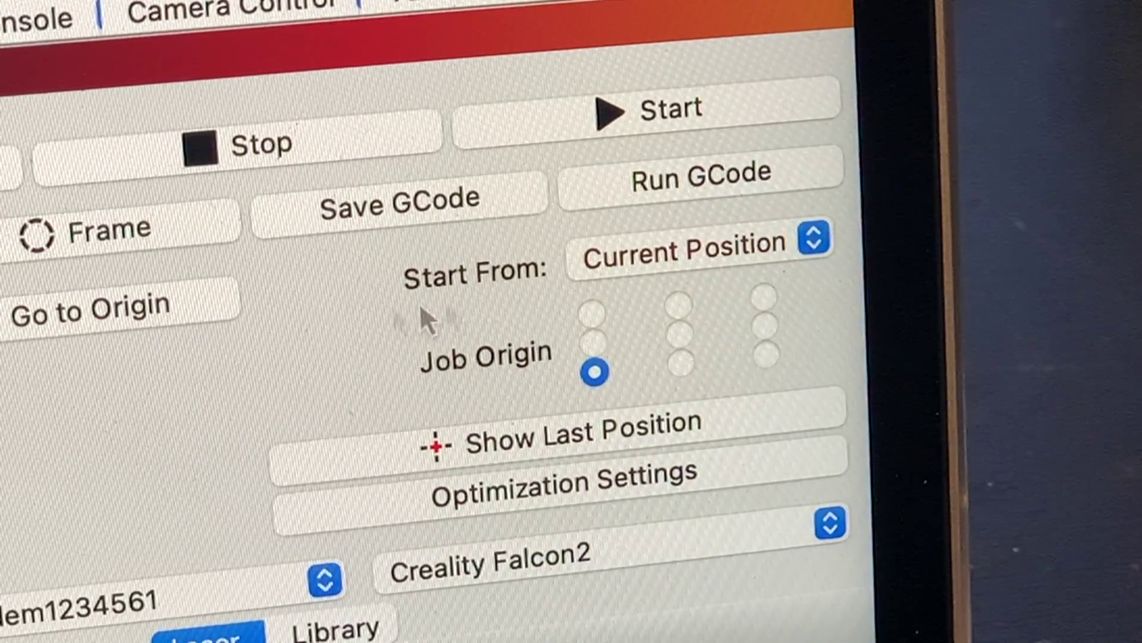
# Set the Laser panel's Start From option to Absolute Coords.
pyautogui.click(590, 271)
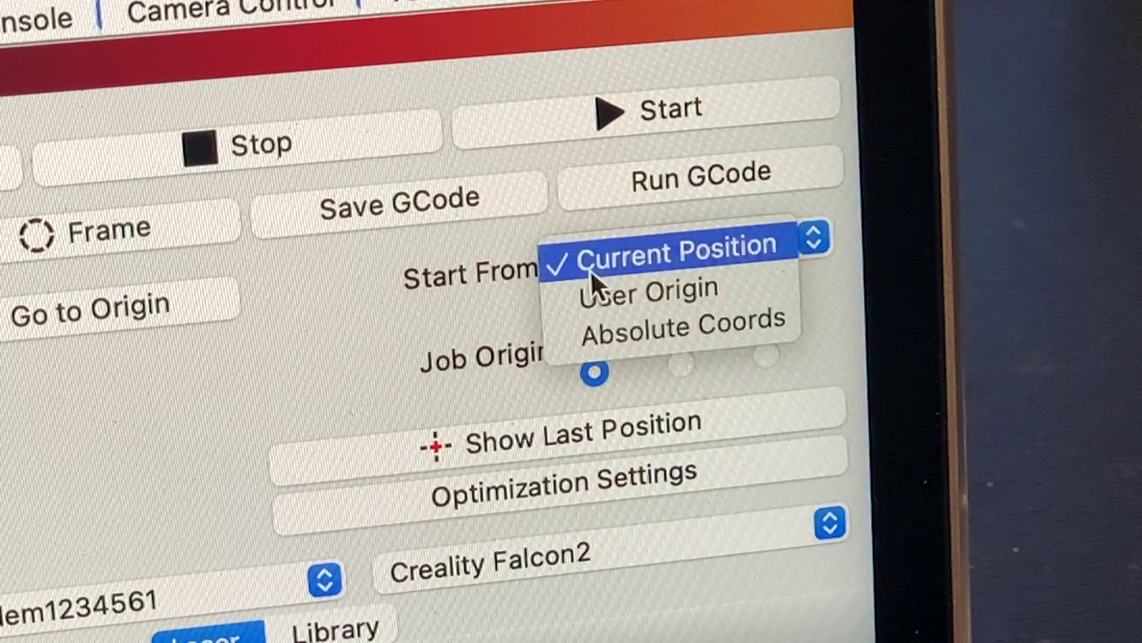
pyautogui.click(599, 334)
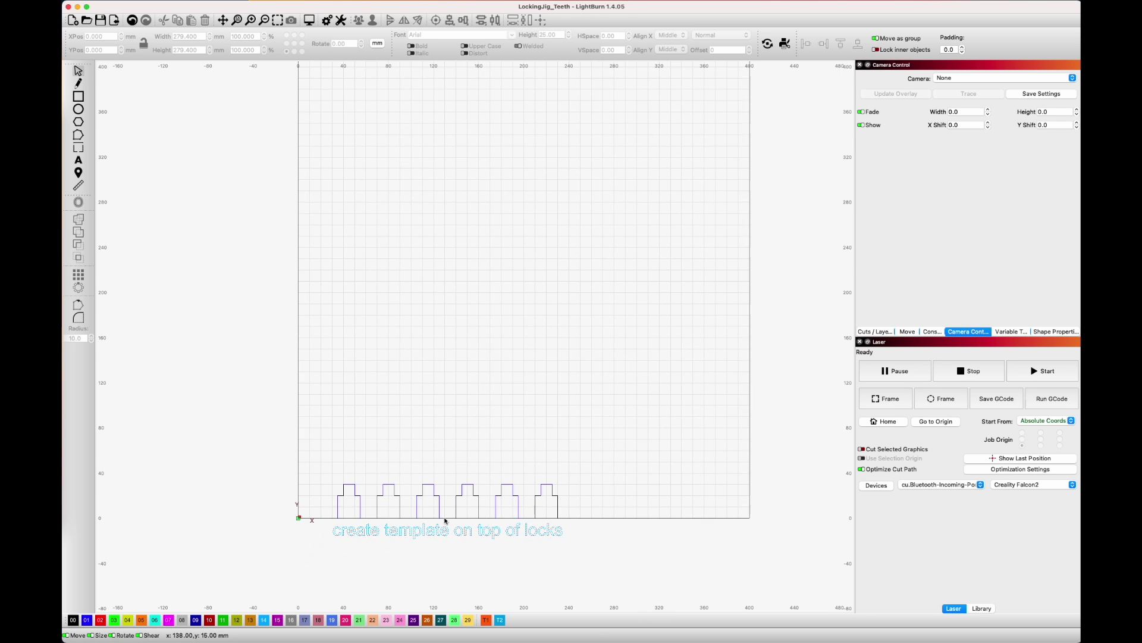
# Bring the jig outlines into view and open the Cut Settings Editor for layer C01.
pyautogui.scroll(2, 432, 529)
pyautogui.moveTo(505, 377); pyautogui.dragTo(504, 343)
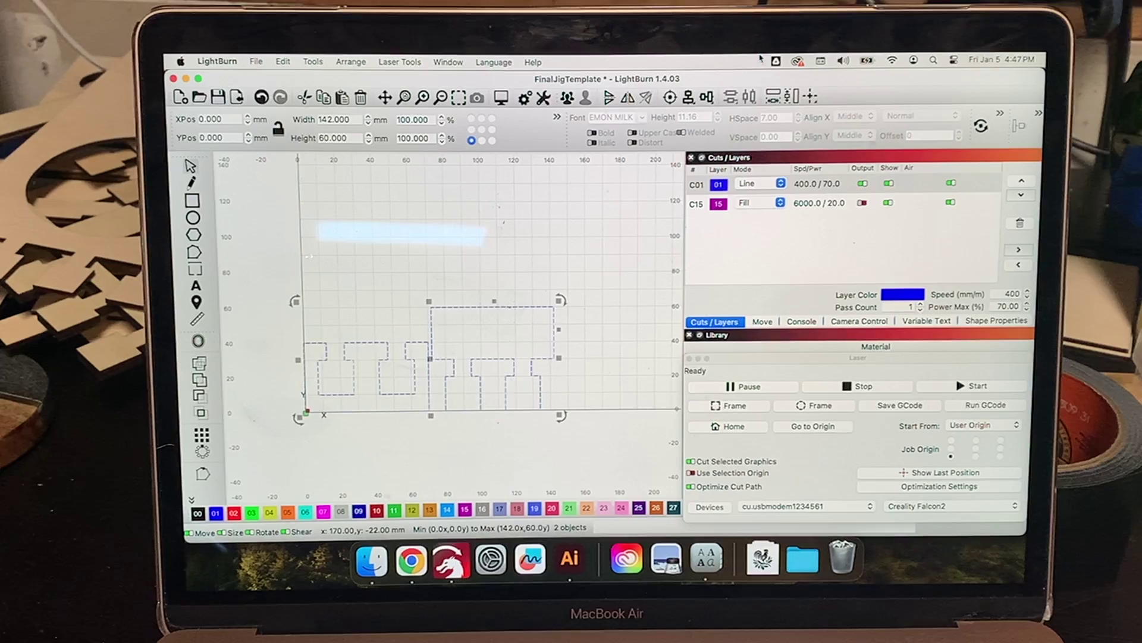
pyautogui.doubleClick(696, 186)
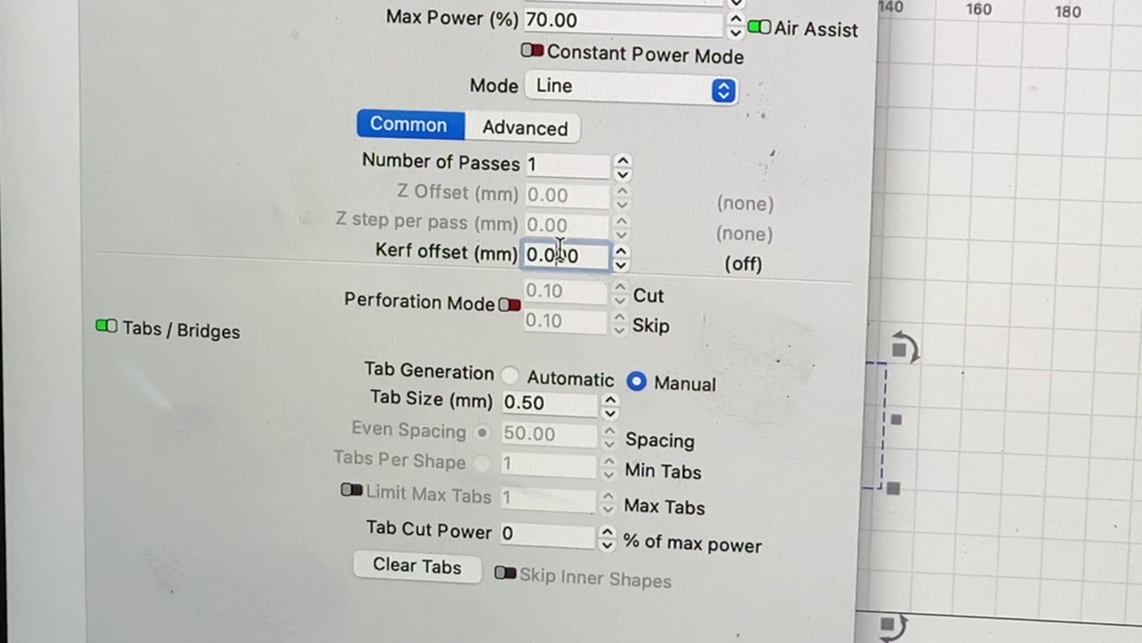
# Set layer C01's kerf offset to 0.05.
pyautogui.doubleClick(560, 248)
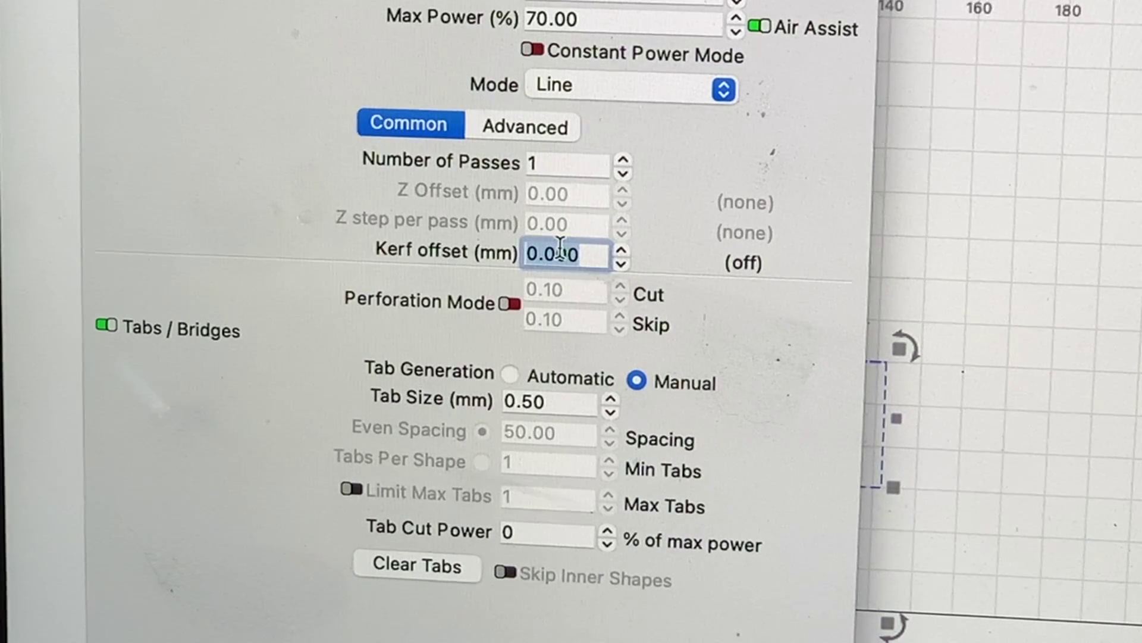
pyautogui.write('0.05')
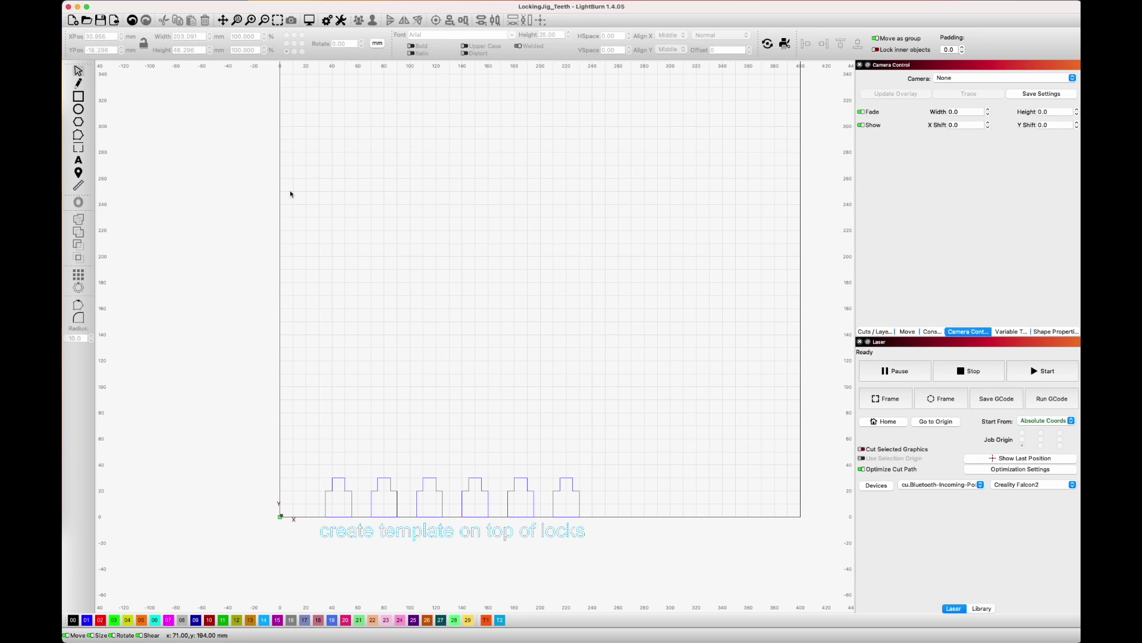
# Draw a 250 mm square at X 0, Y 30 and put it on layer 01.
pyautogui.click(78, 97)
pyautogui.moveTo(293, 470); pyautogui.dragTo(618, 144)
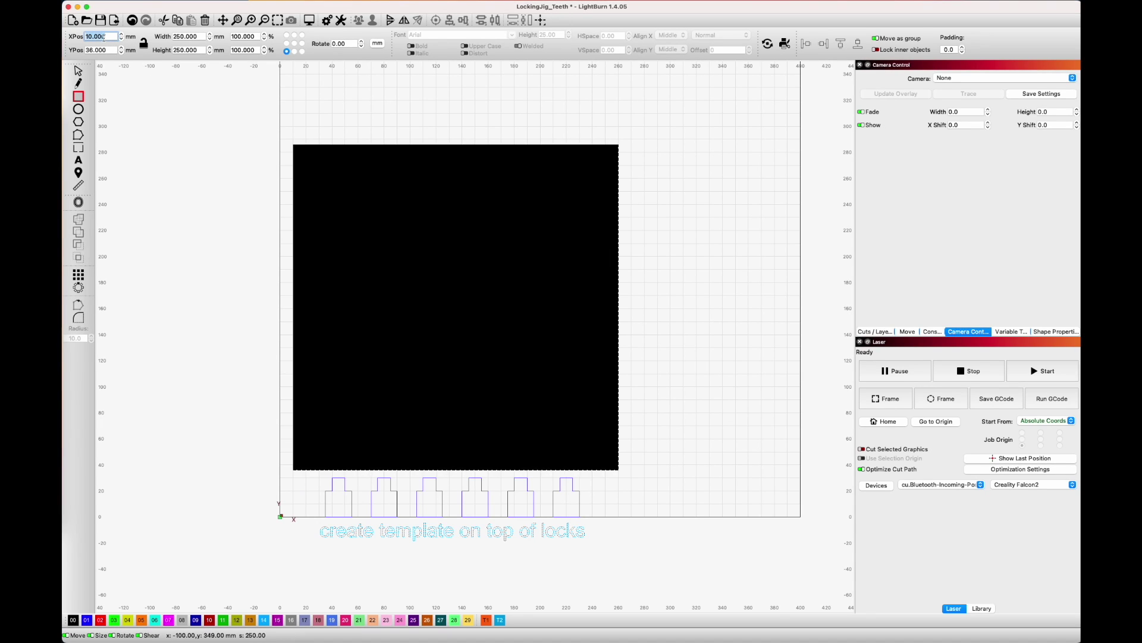
pyautogui.click(104, 37)
pyautogui.write('0')
pyautogui.press('Tab')
pyautogui.write('30')
pyautogui.press('Tab')
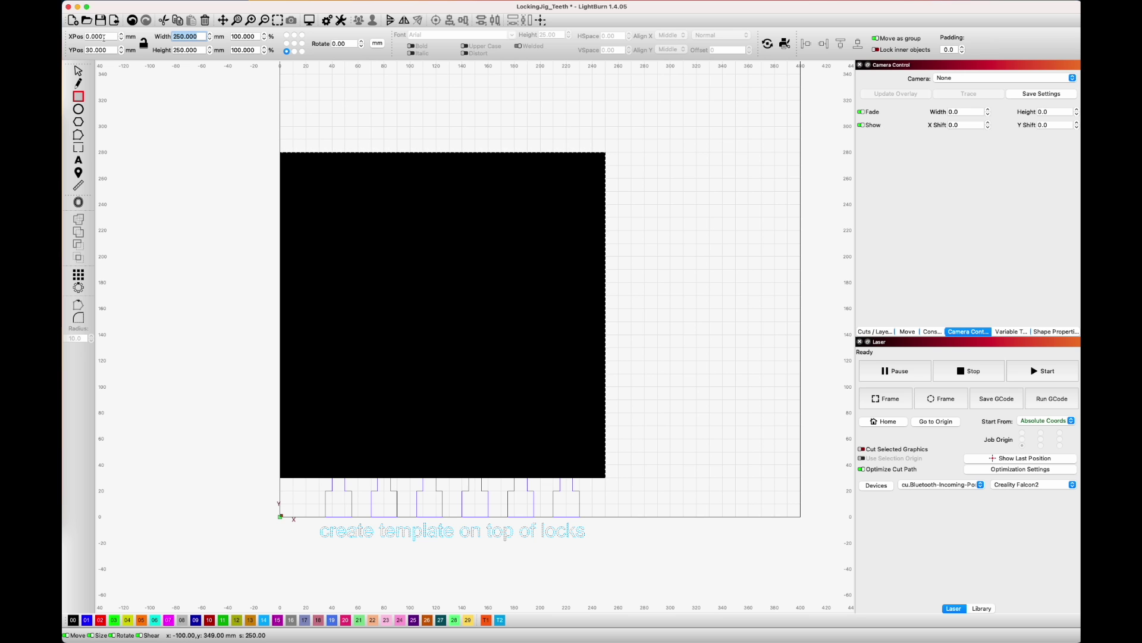
pyautogui.click(91, 624)
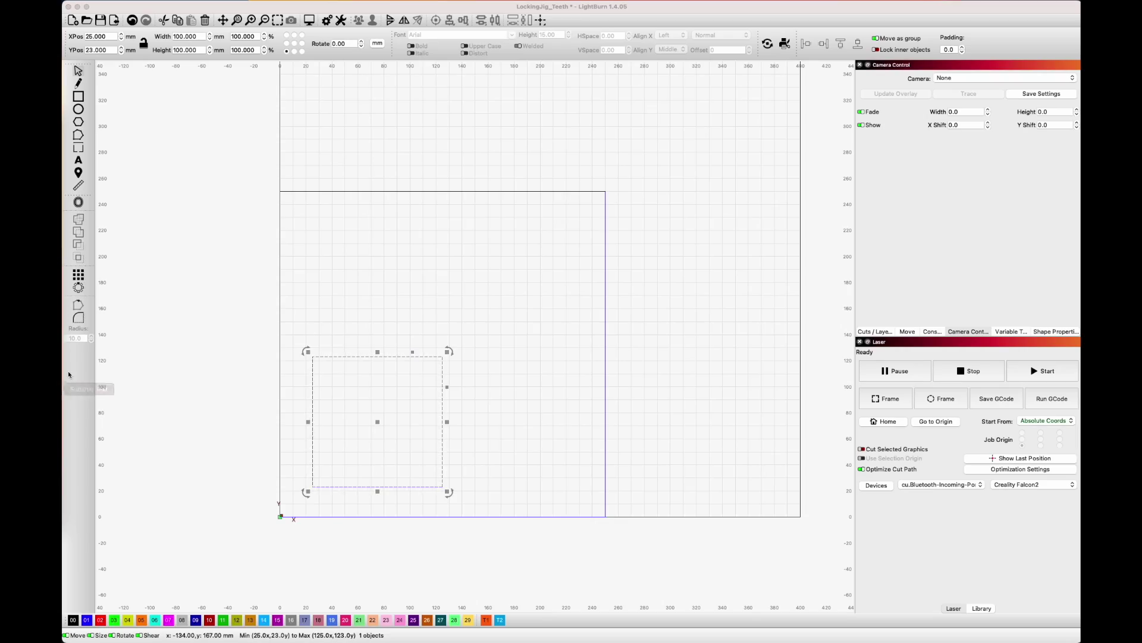
# Set the square's Grid Array to 2 rows and 2 columns.
pyautogui.click(78, 273)
pyautogui.moveTo(657, 236); pyautogui.dragTo(851, 245)
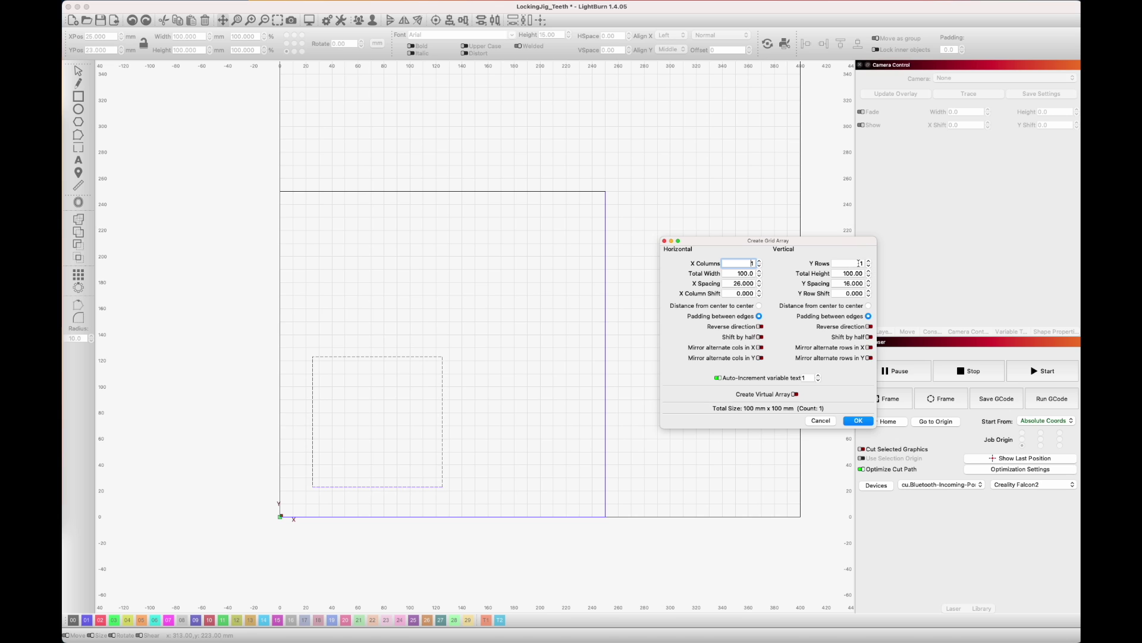
pyautogui.click(869, 261)
pyautogui.click(760, 261)
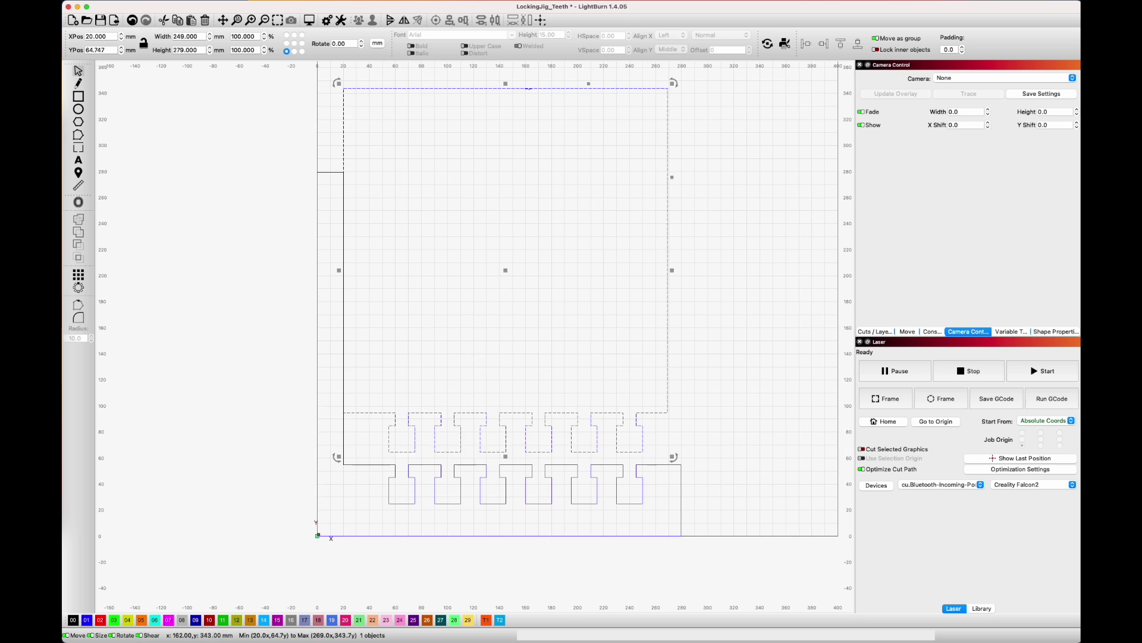
# Lower the jig outline to Y 25 so it sits over the lock teeth.
pyautogui.moveTo(643, 89); pyautogui.dragTo(643, 141)
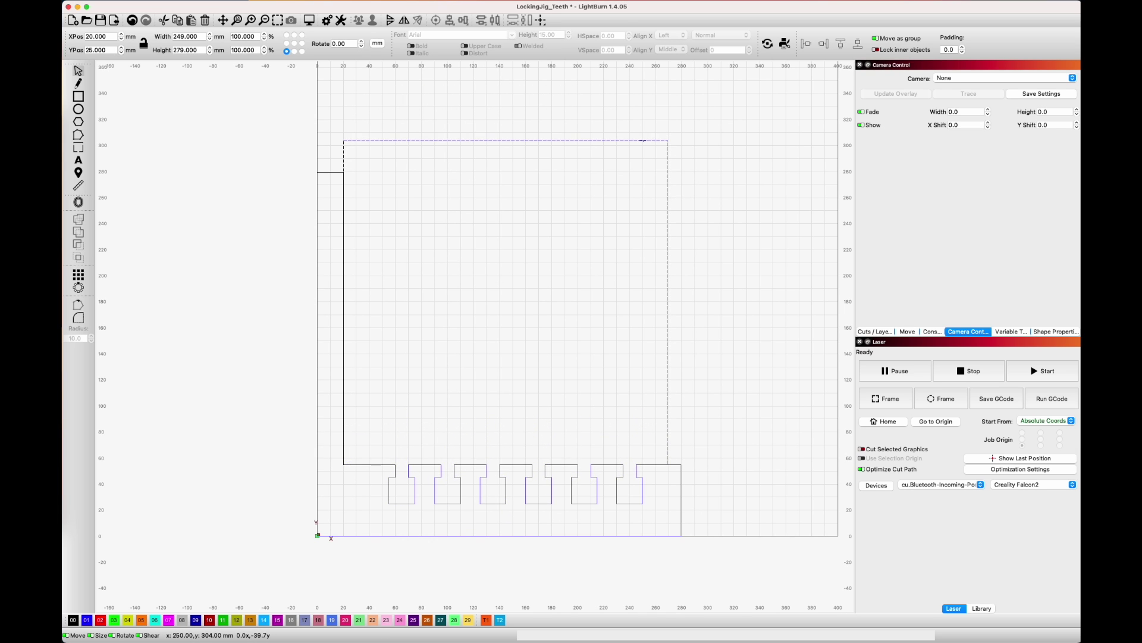
pyautogui.click(113, 50)
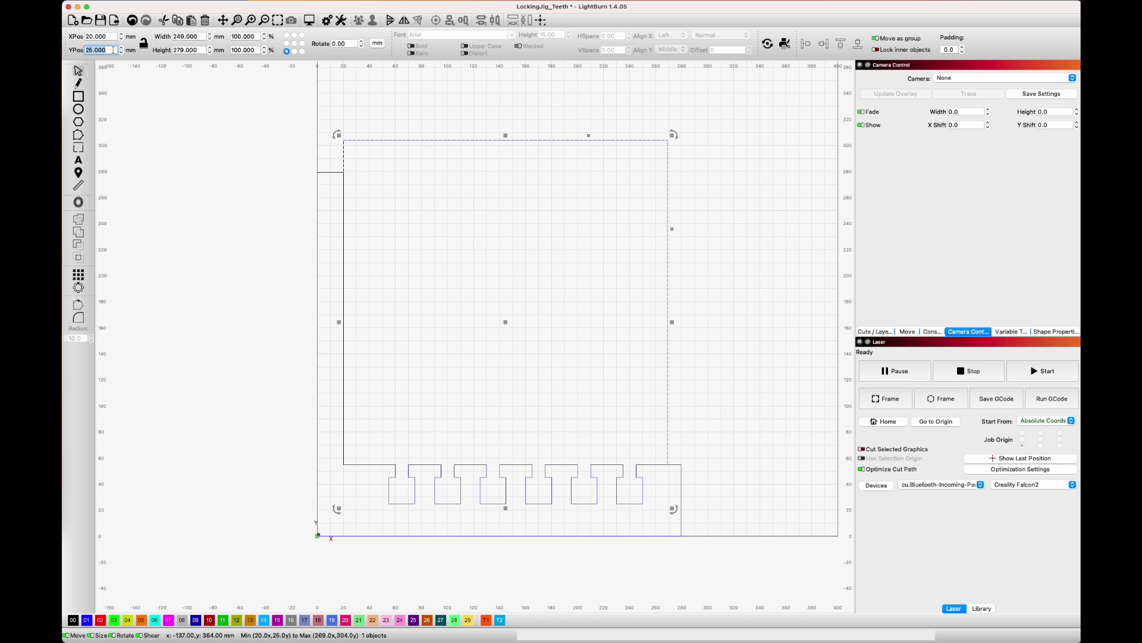
pyautogui.click(832, 206)
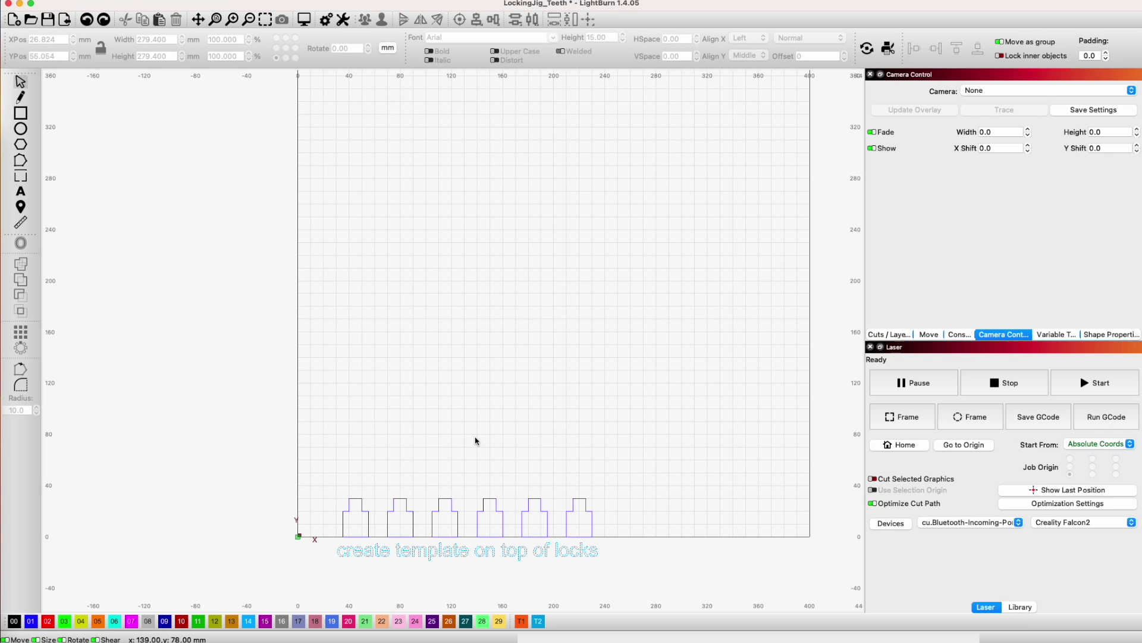
pyautogui.scroll(3, 476, 441)
pyautogui.hscroll(2, 419, 415)
pyautogui.scroll(-1, 419, 415)
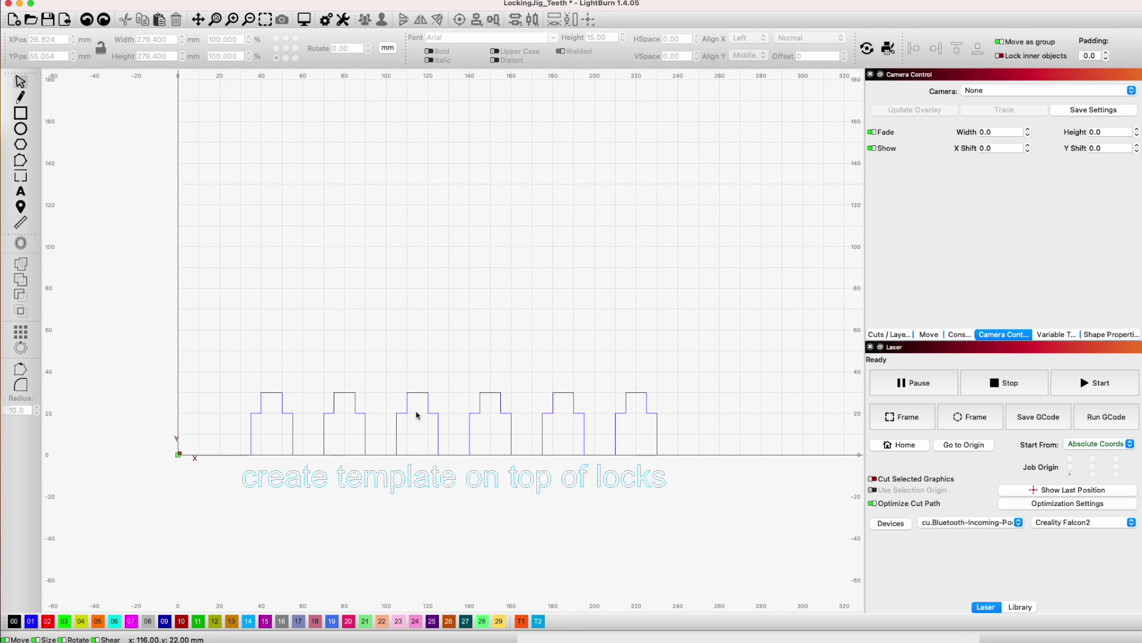
pyautogui.click(362, 413)
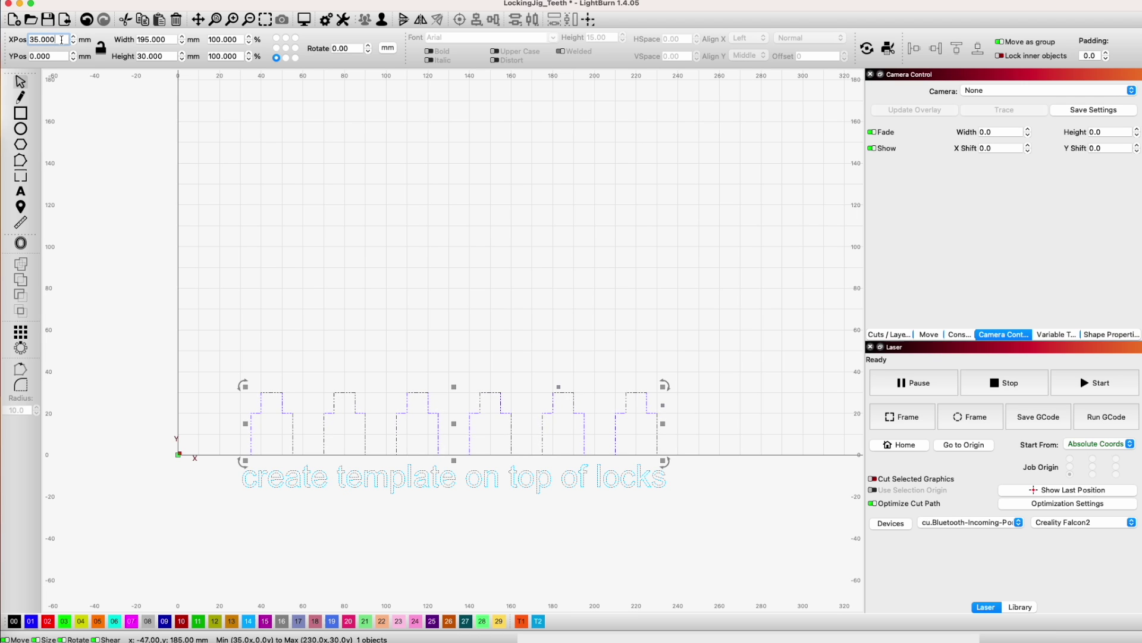
pyautogui.click(303, 224)
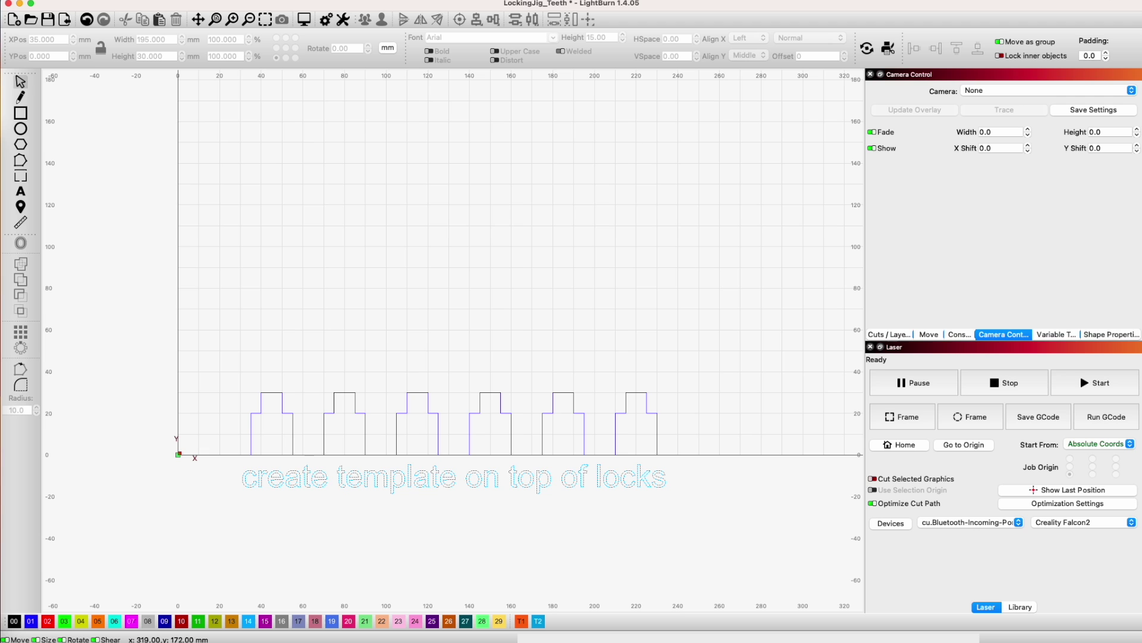
pyautogui.moveTo(501, 408)
pyautogui.mouseDown()
pyautogui.moveTo(501, 347)
pyautogui.moveTo(501, 391)
pyautogui.mouseUp()
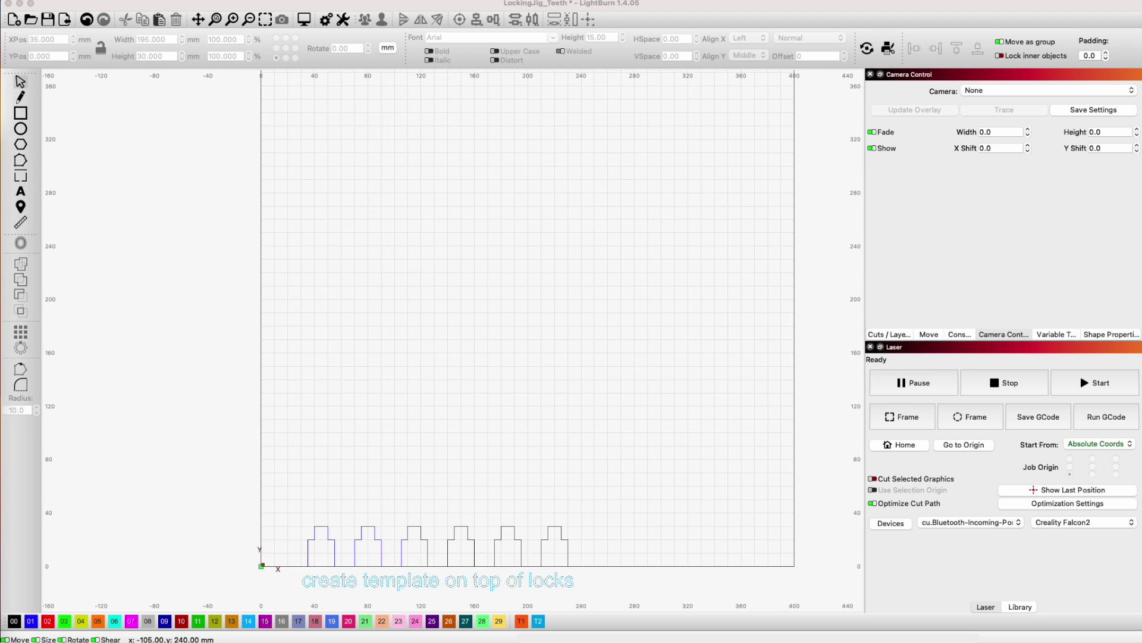
# Draw a 280 by 250 mm plate at X 0, Y 30 above the lock teeth.
pyautogui.click(21, 113)
pyautogui.moveTo(273, 498); pyautogui.dragTo(557, 171)
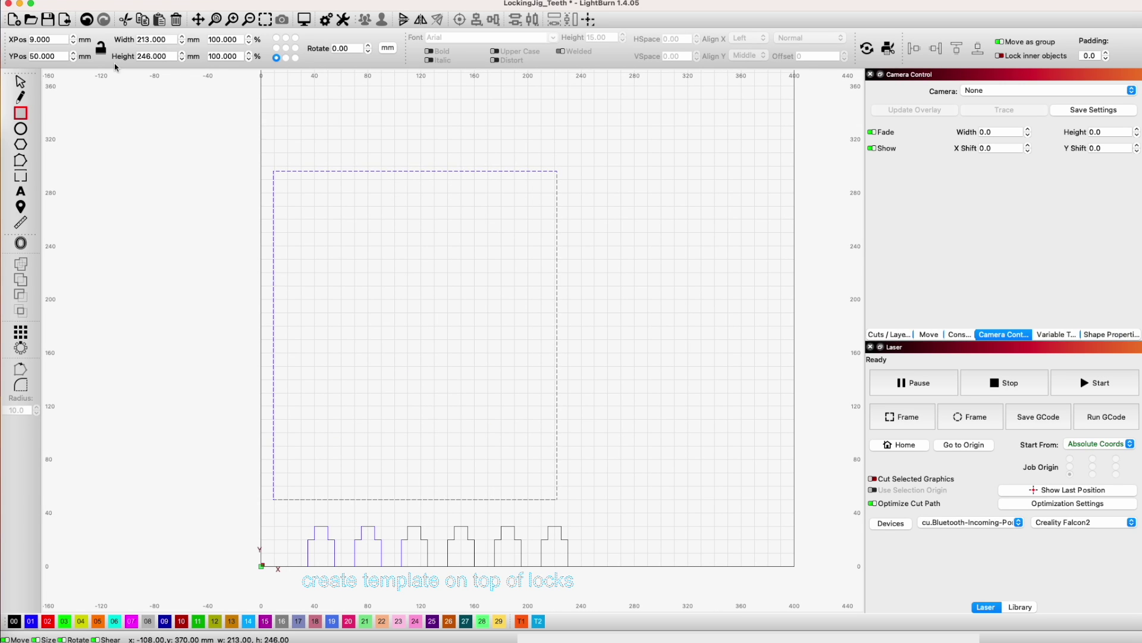
pyautogui.click(50, 40)
pyautogui.write('0')
pyautogui.press('Tab')
pyautogui.write('30')
pyautogui.press('Return')
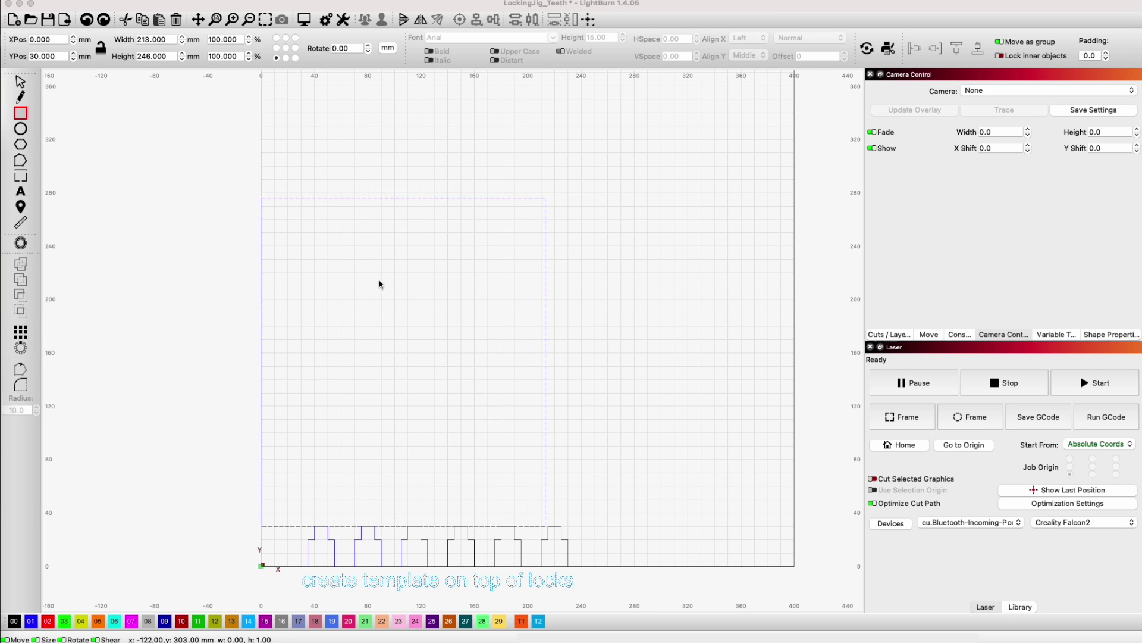
pyautogui.click(167, 40)
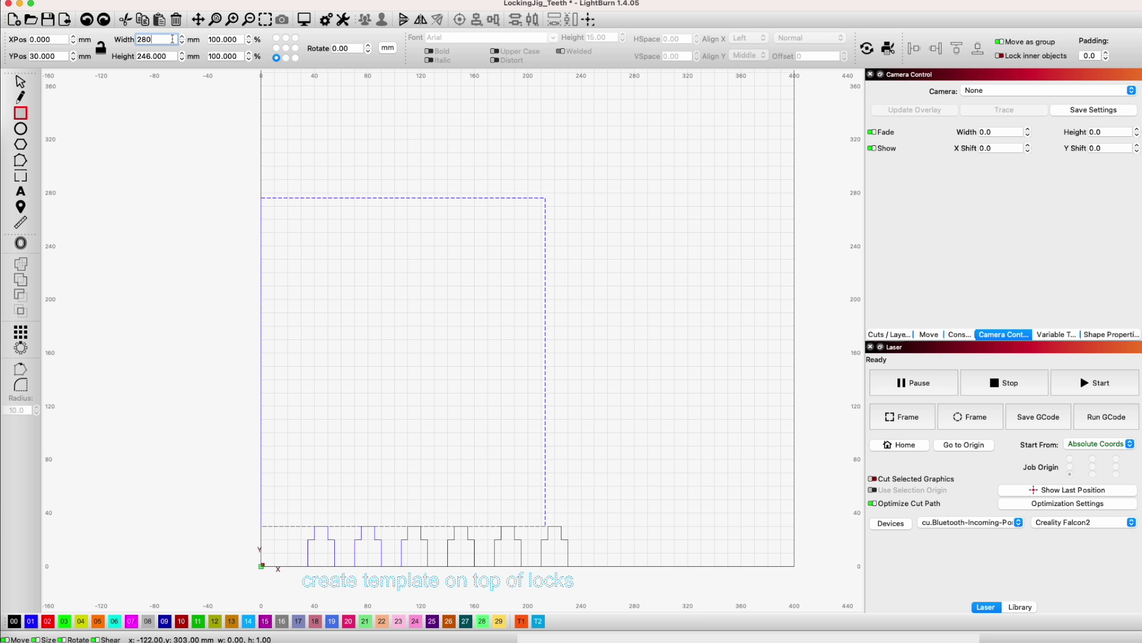
pyautogui.press('Tab')
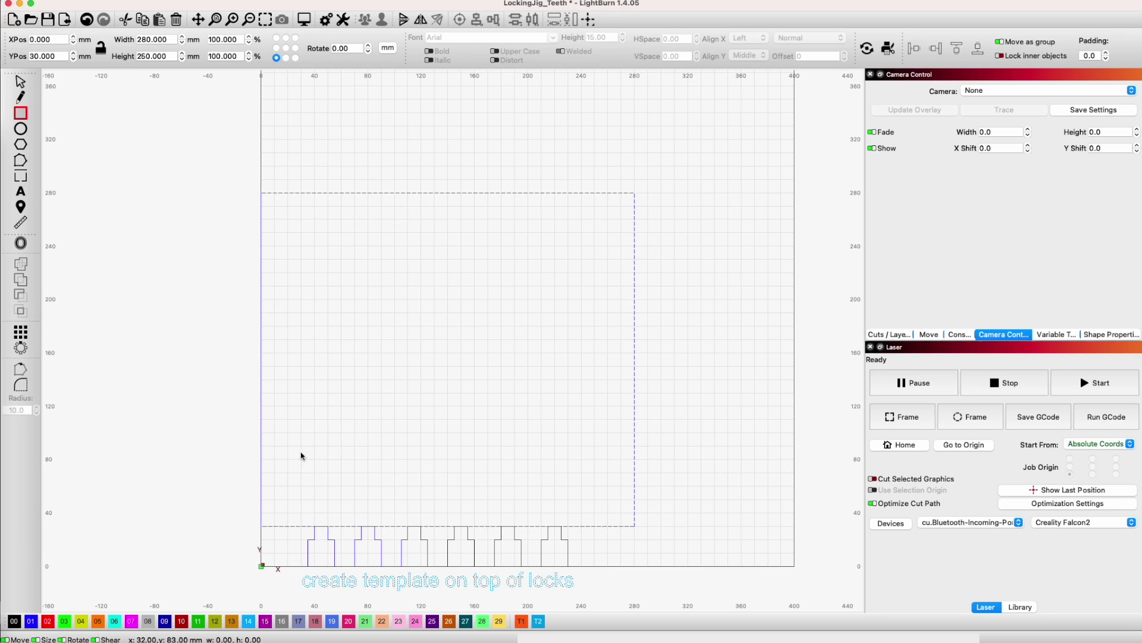
# Draw a 100 mm square and place it in the plate's lower left corner.
pyautogui.moveTo(287, 494)
pyautogui.mouseDown()
pyautogui.moveTo(397, 402)
pyautogui.moveTo(410, 370)
pyautogui.mouseUp()
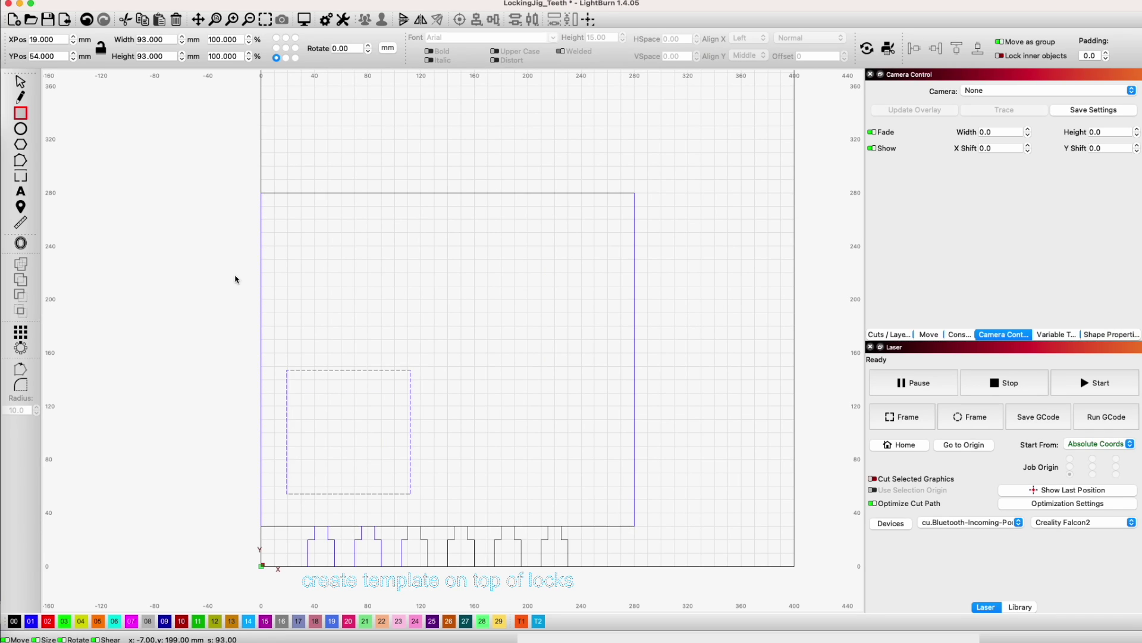
pyautogui.click(161, 40)
pyautogui.write('100')
pyautogui.press('Tab')
pyautogui.write('1')
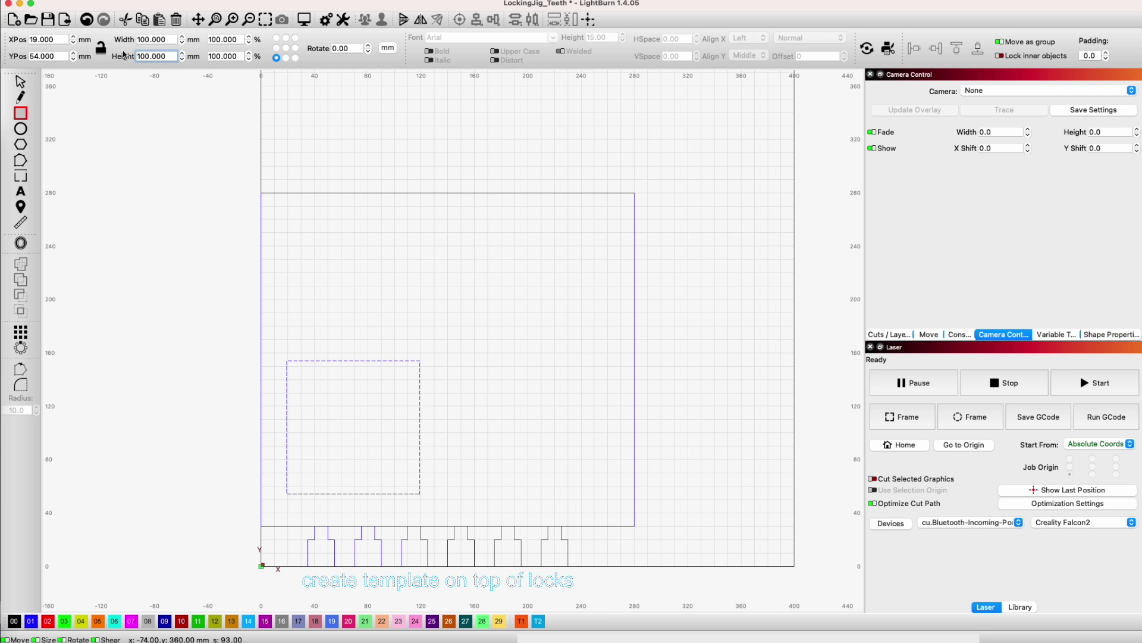
pyautogui.click(21, 82)
pyautogui.moveTo(373, 360); pyautogui.dragTo(363, 374)
pyautogui.click(442, 434)
pyautogui.click(412, 405)
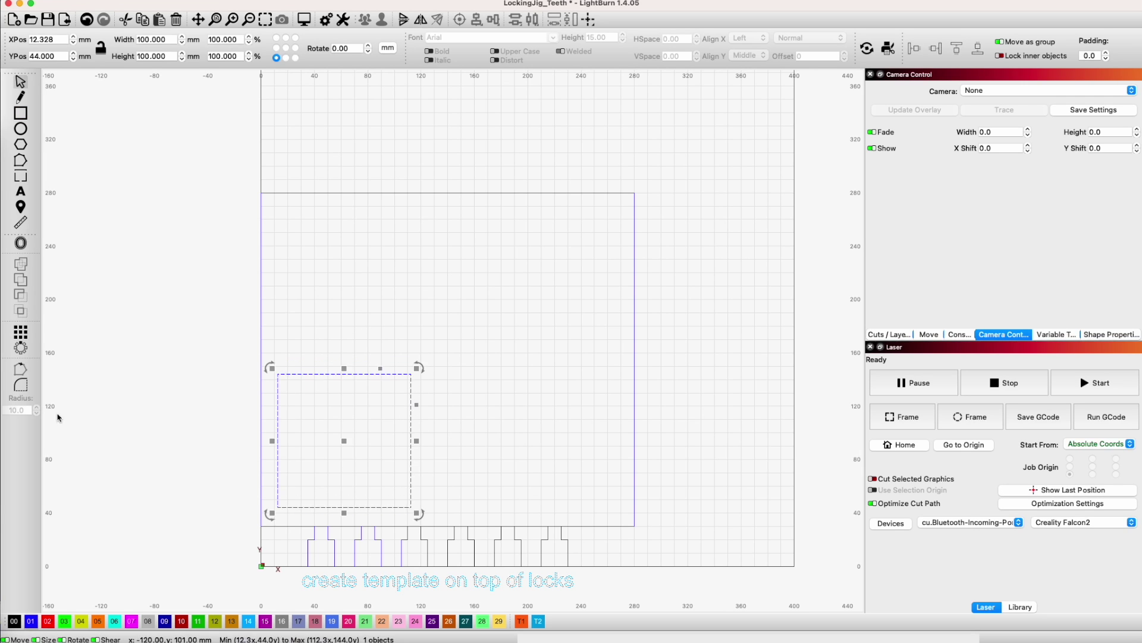
# Array the square into a 2 × 2 grid with 26 mm and 16 mm spacing, then select all four.
pyautogui.click(20, 331)
pyautogui.moveTo(681, 213); pyautogui.dragTo(933, 210)
pyautogui.click(816, 236)
pyautogui.click(949, 236)
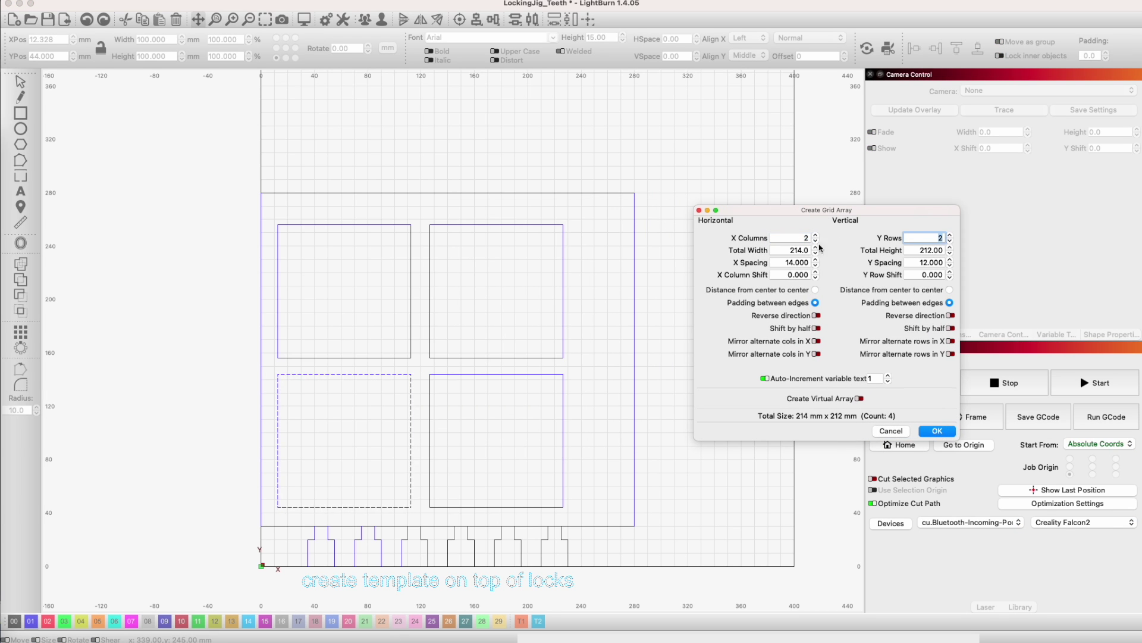
pyautogui.click(785, 262)
pyautogui.write('26')
pyautogui.press('Tab')
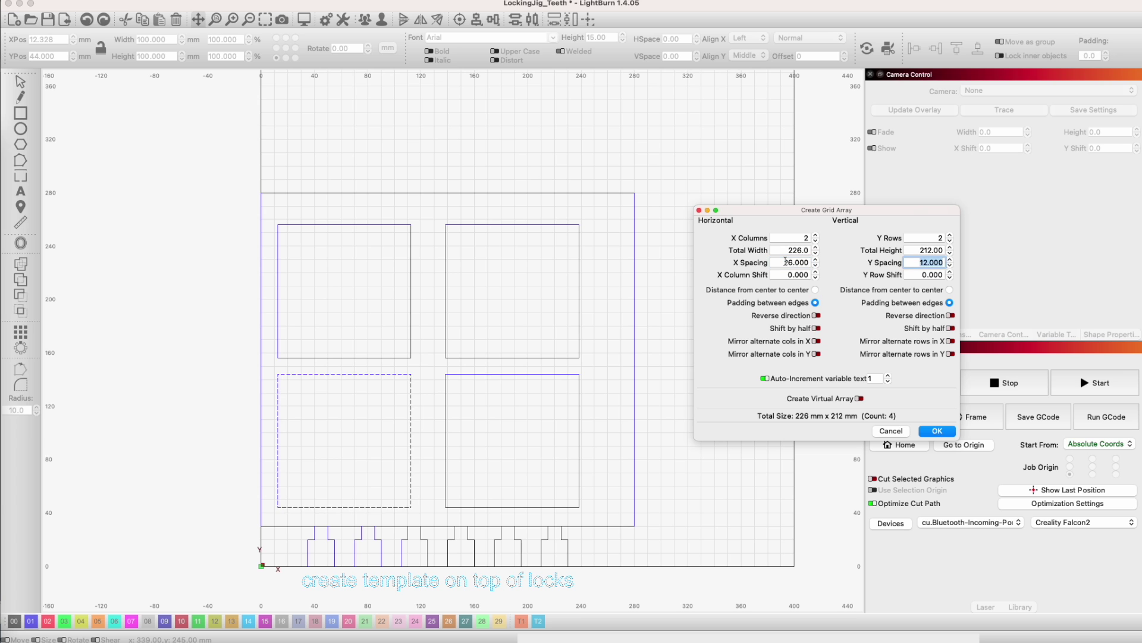
pyautogui.write('16')
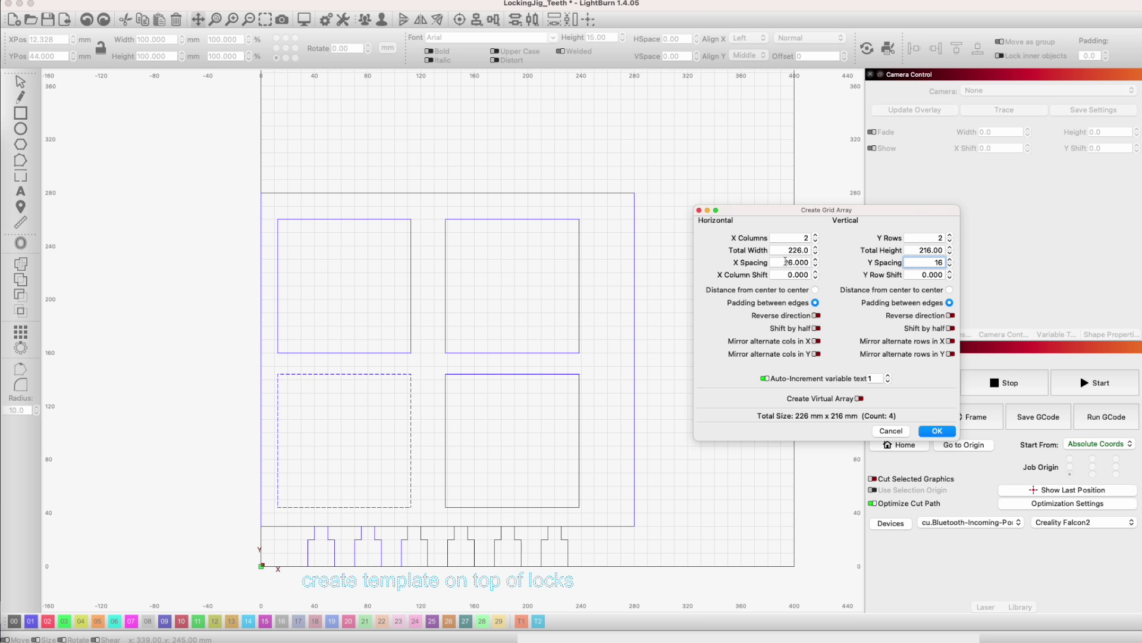
pyautogui.click(948, 433)
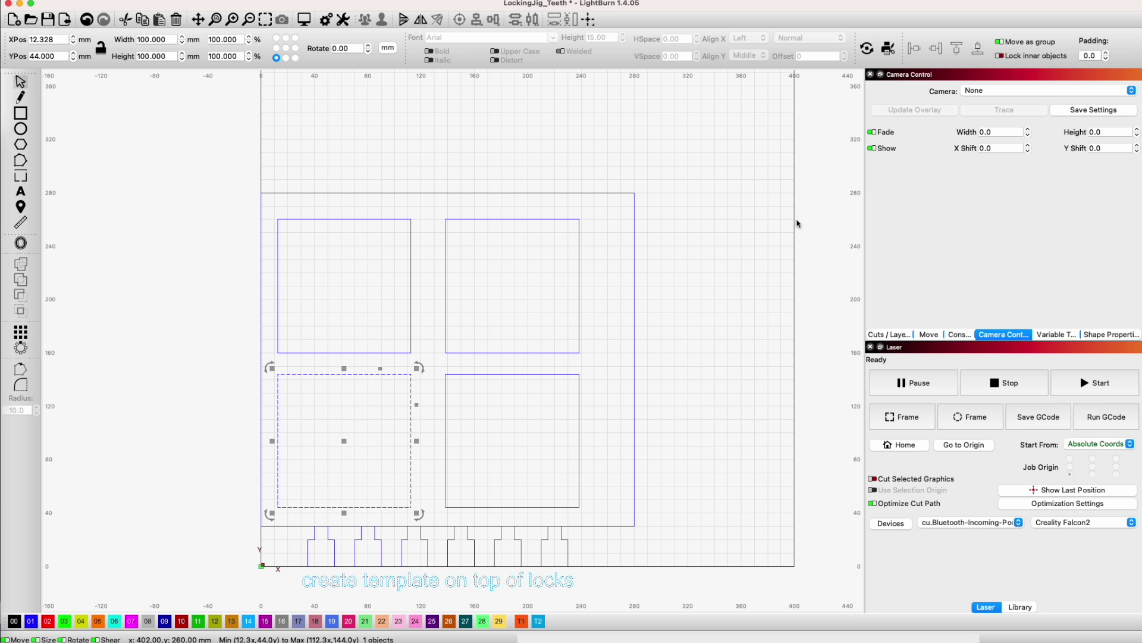
pyautogui.moveTo(270, 515); pyautogui.dragTo(593, 211)
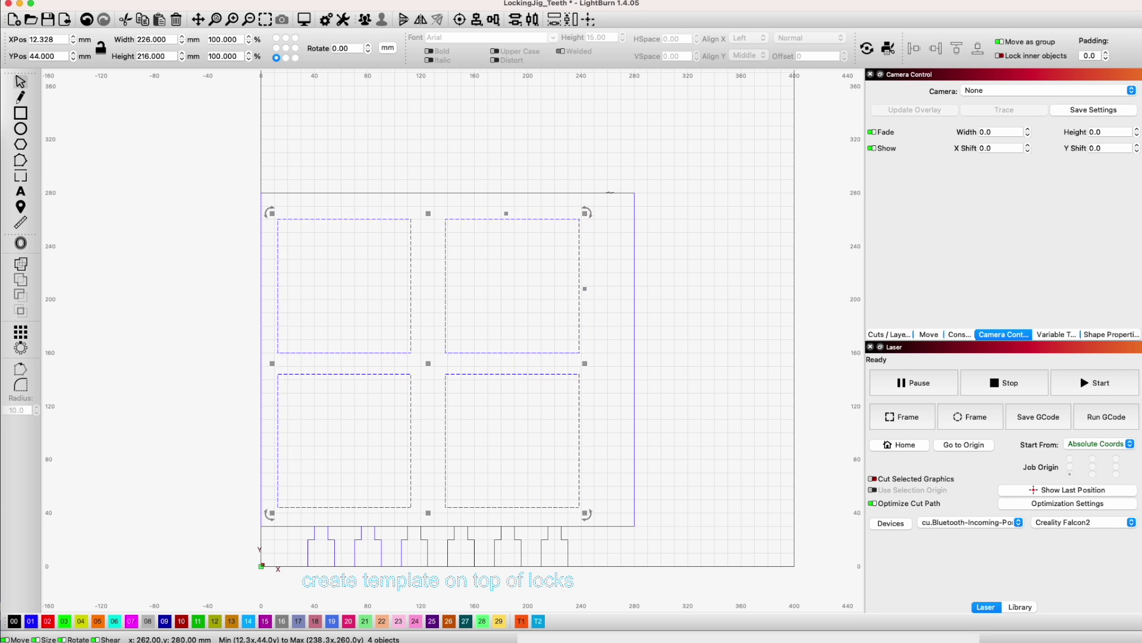
# Group the four squares and centre them inside the outer frame.
pyautogui.rightClick(488, 218)
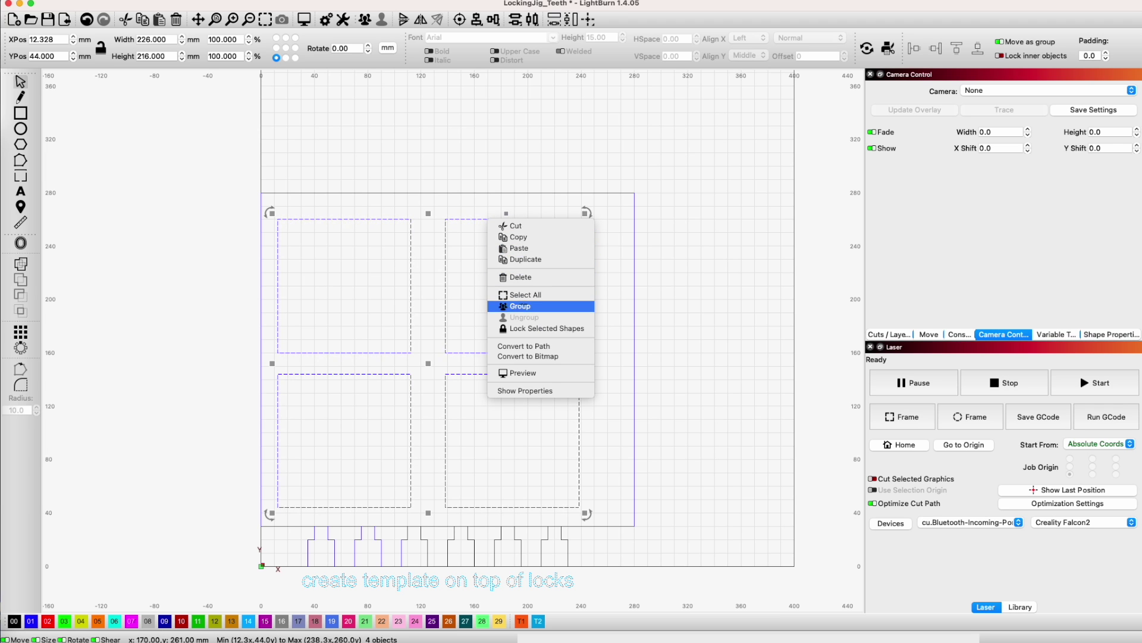
pyautogui.click(520, 306)
pyautogui.keyDown('shift'); pyautogui.click(503, 192); pyautogui.keyUp('shift')
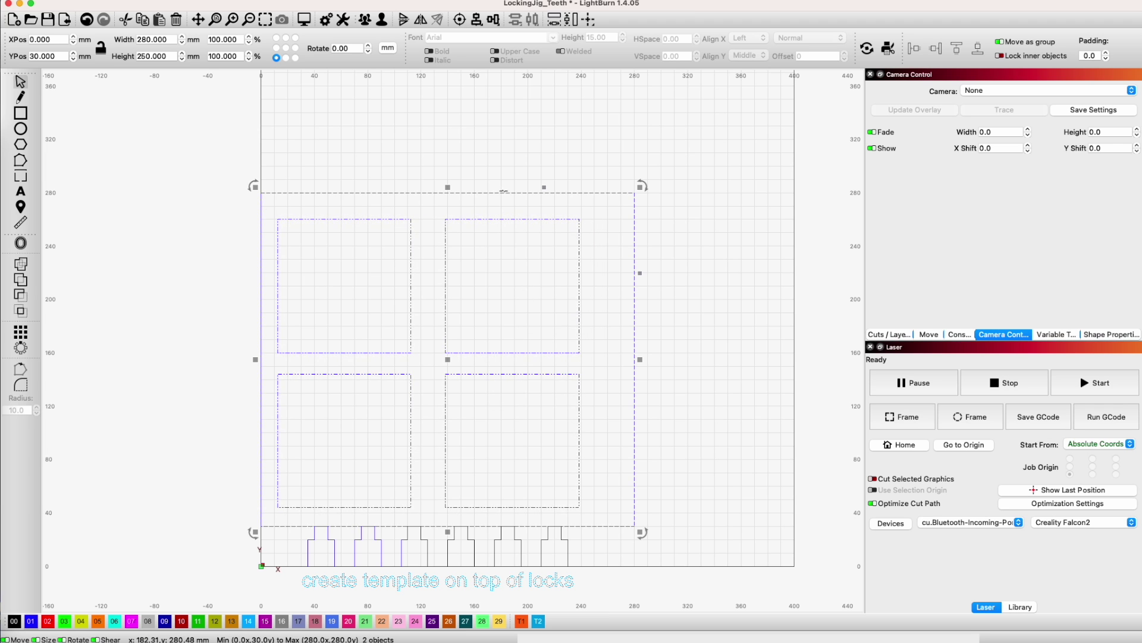
pyautogui.click(459, 20)
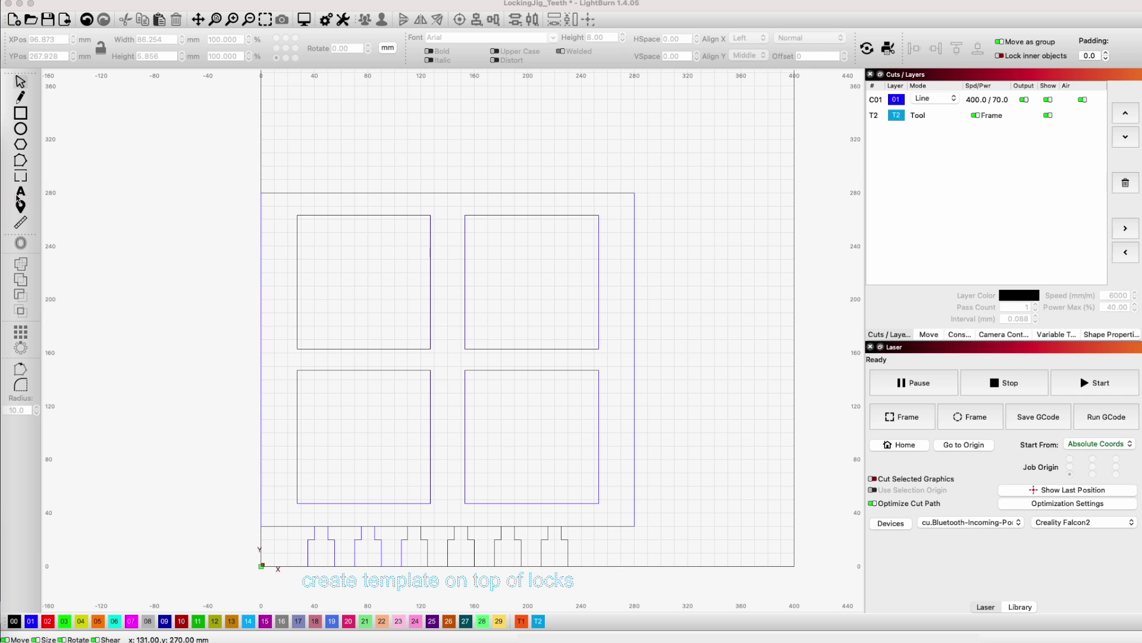
# Add a '4" coaster - 100x100mm' label centred horizontally across the frame.
pyautogui.click(20, 193)
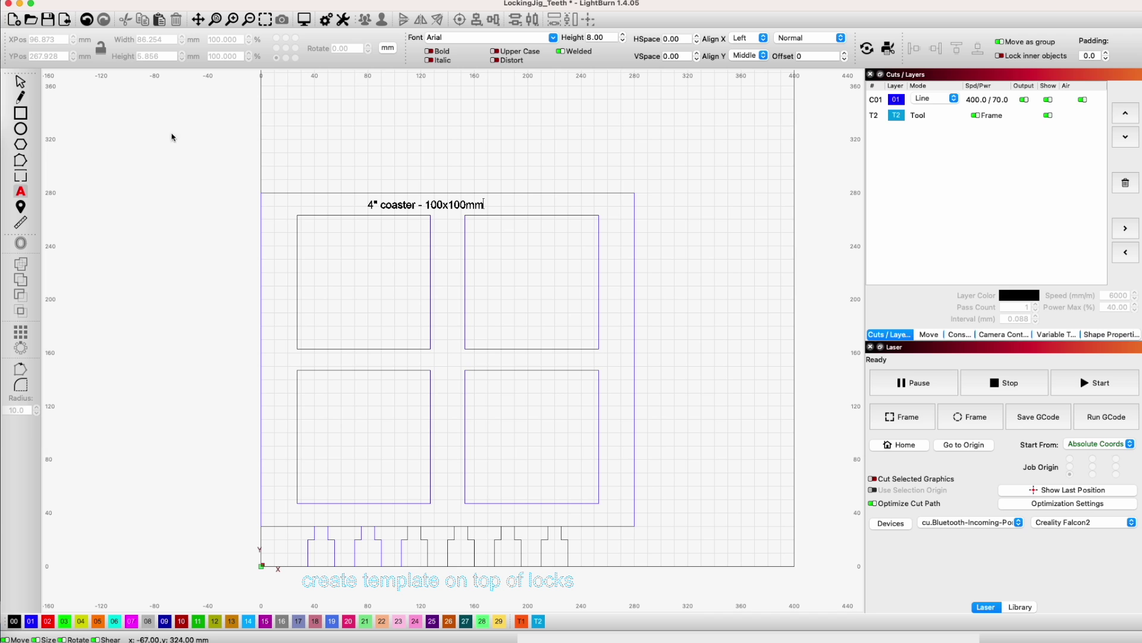
pyautogui.click(26, 83)
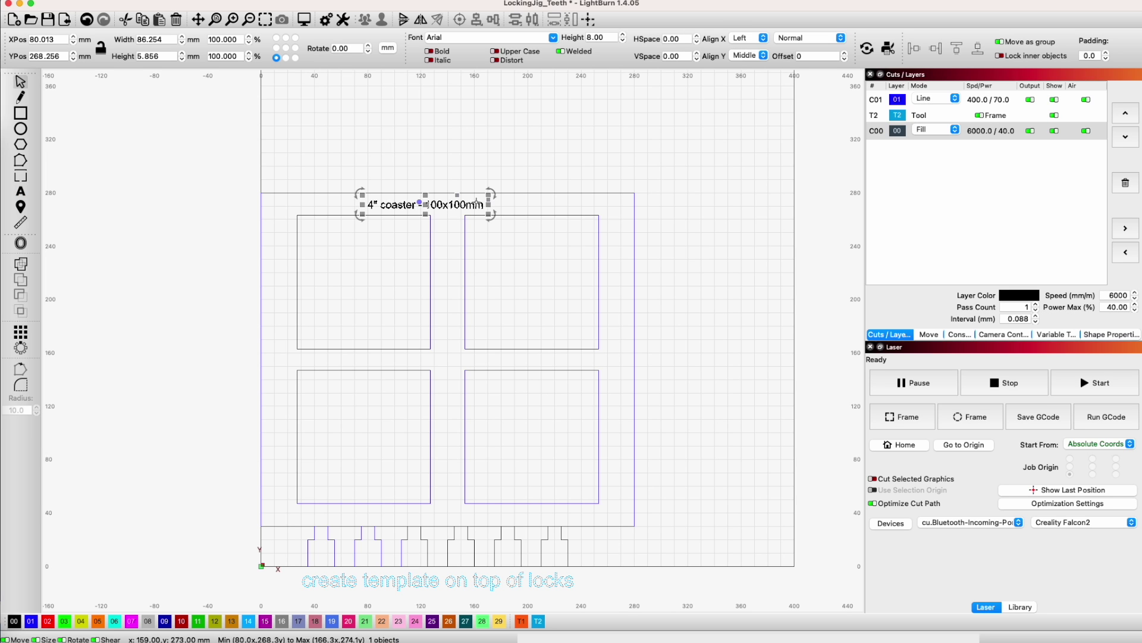
pyautogui.keyDown('shift'); pyautogui.click(369, 194); pyautogui.keyUp('shift')
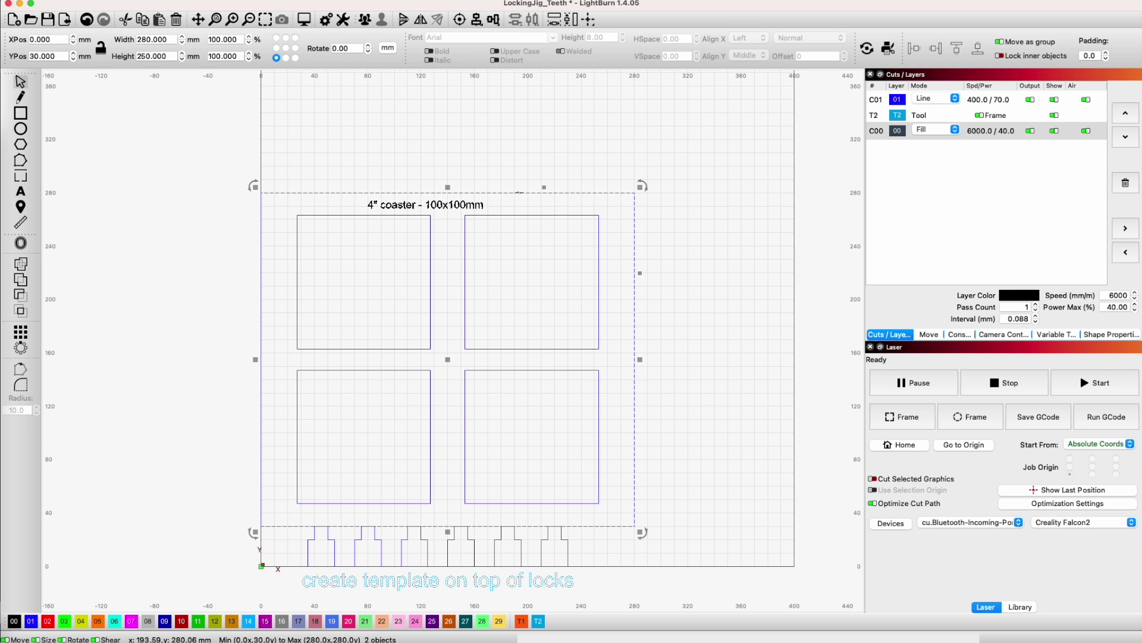
pyautogui.click(476, 21)
pyautogui.click(493, 36)
pyautogui.click(448, 204)
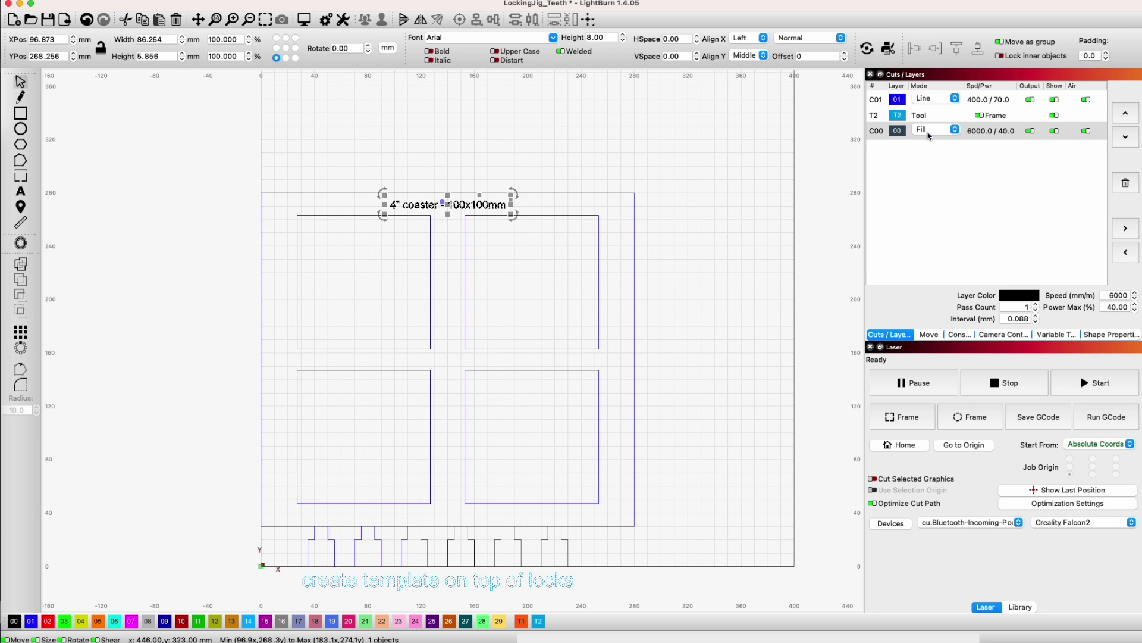
pyautogui.click(930, 131)
# Keep layer C00 on Fill and paste a copy of the whole jig beside the original.
pyautogui.click(932, 135)
pyautogui.hotkey('ctrl', 'shift', 'a')
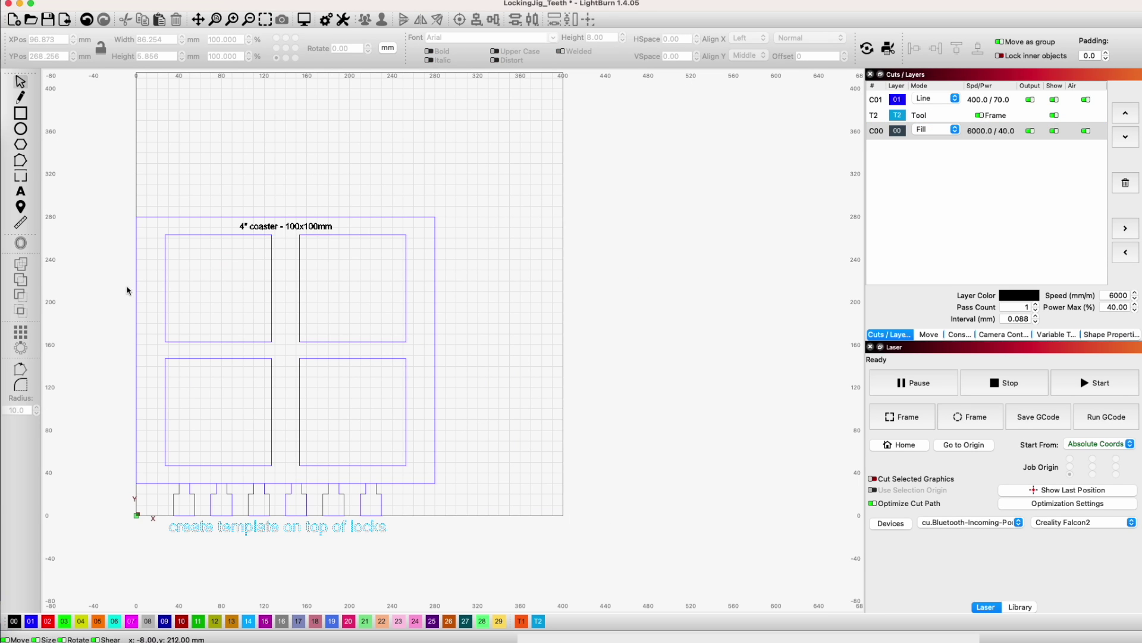
pyautogui.moveTo(121, 213); pyautogui.dragTo(477, 529)
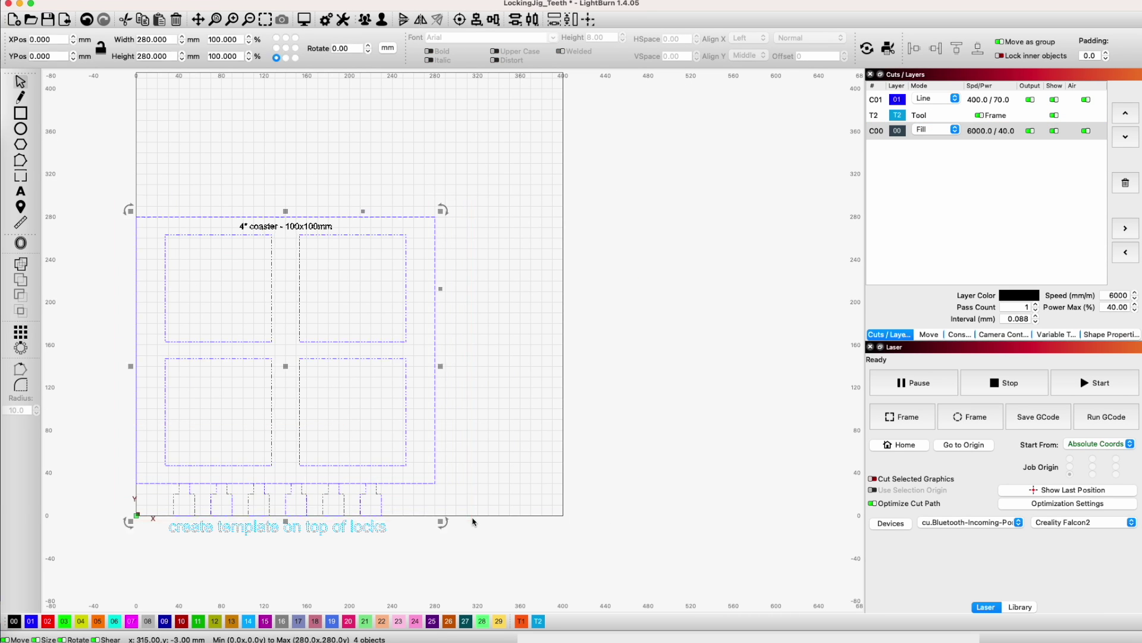
pyautogui.hotkey('ctrl', 'v')
pyautogui.click(587, 387)
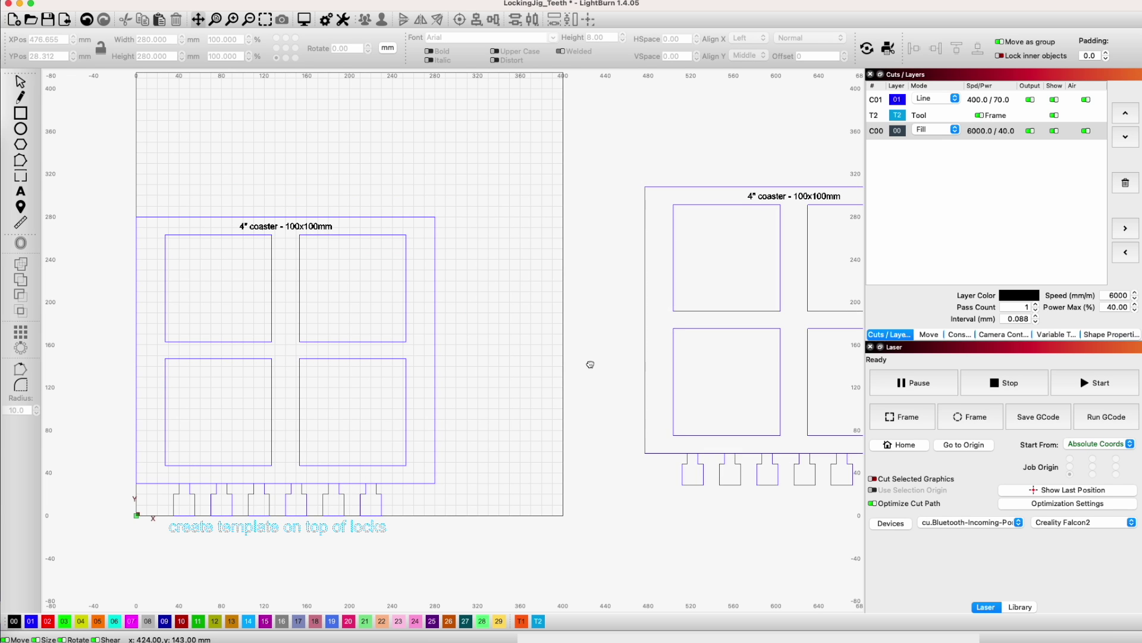
pyautogui.hscroll(3, 591, 362)
pyautogui.hscroll(1, 654, 298)
pyautogui.click(630, 190)
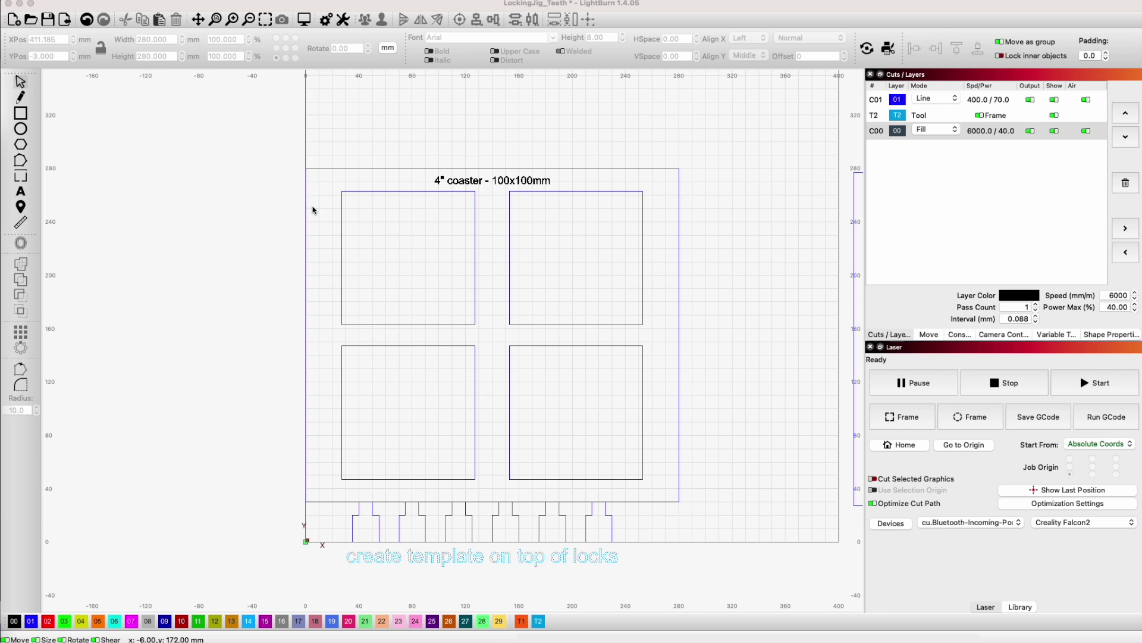
# Select the original jig's outer frame together with its locking teeth for welding.
pyautogui.click(312, 209)
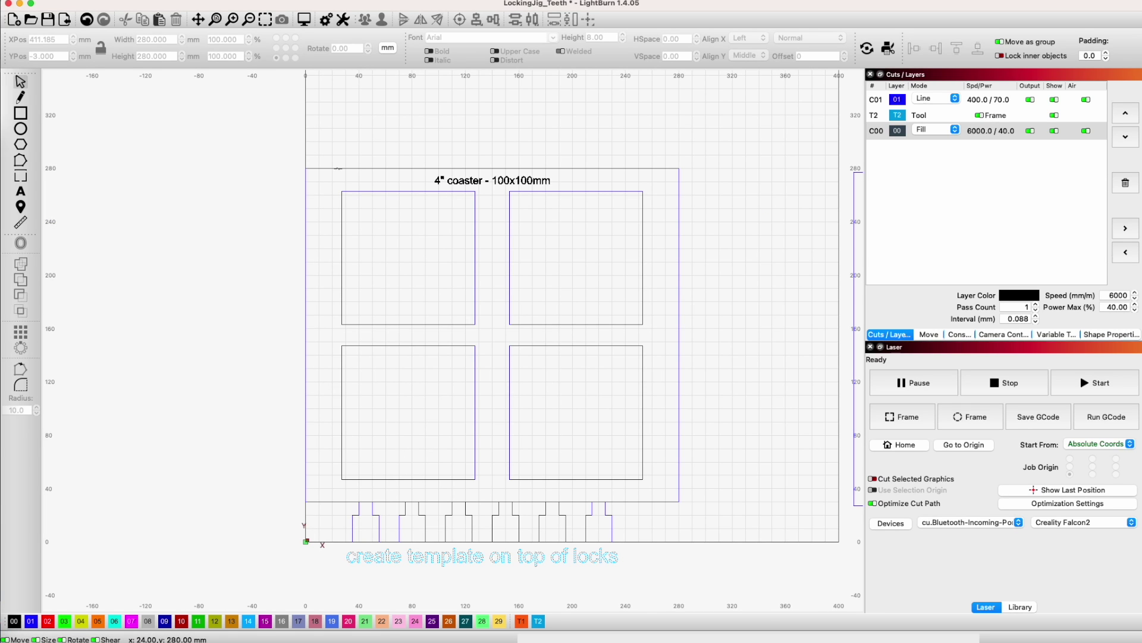
pyautogui.click(338, 168)
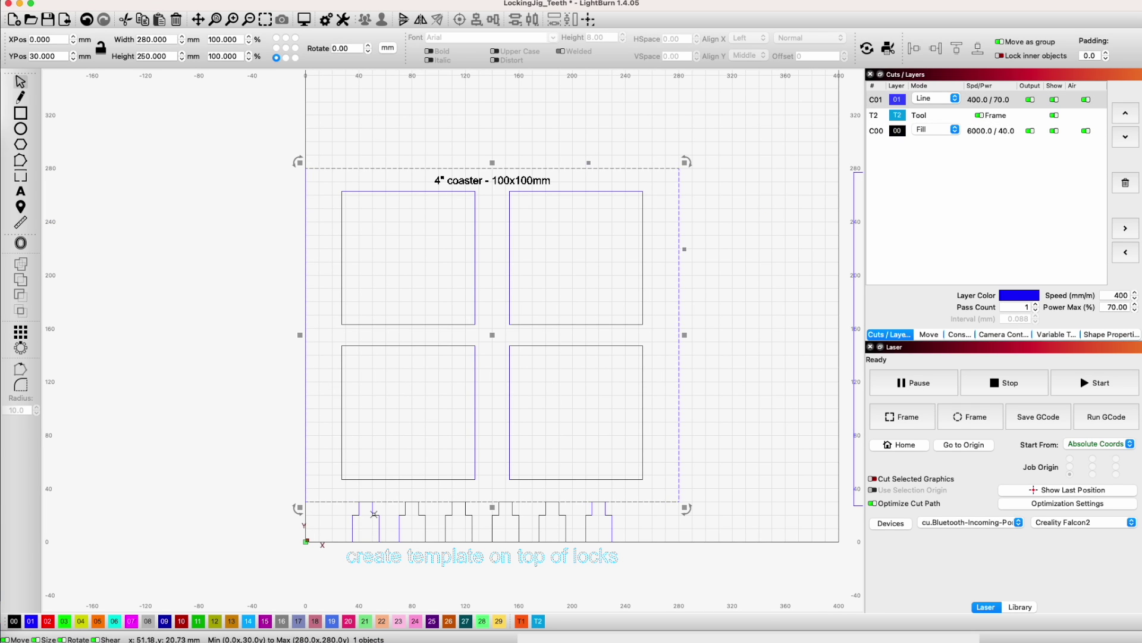
pyautogui.keyDown('shift'); pyautogui.click(374, 513); pyautogui.keyUp('shift')
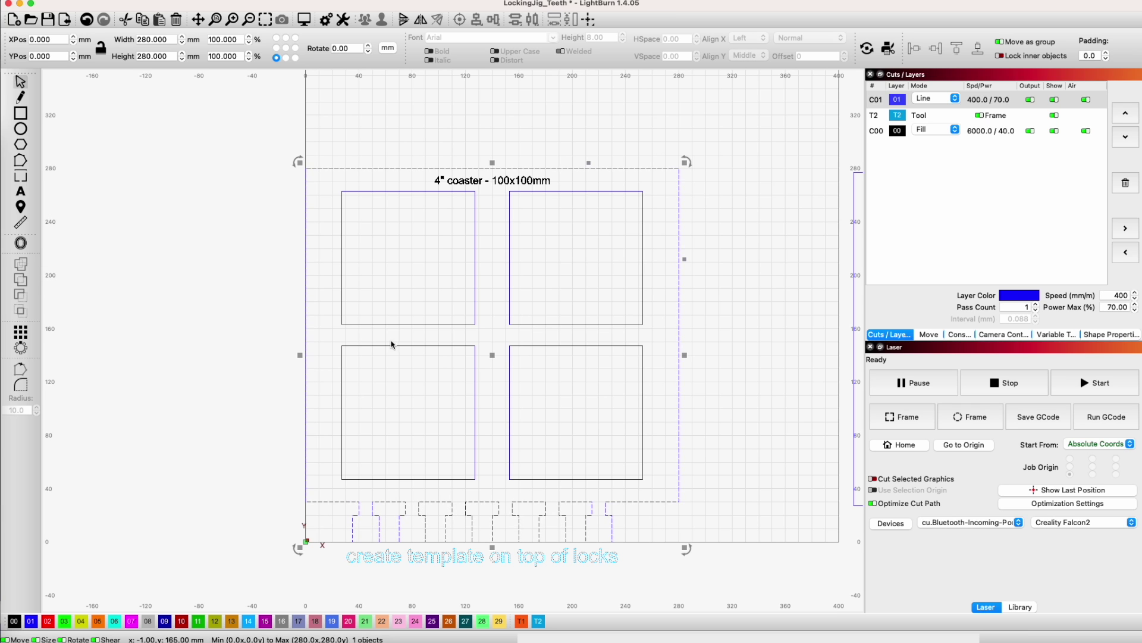
pyautogui.hscroll(3, 684, 556)
pyautogui.click(684, 557)
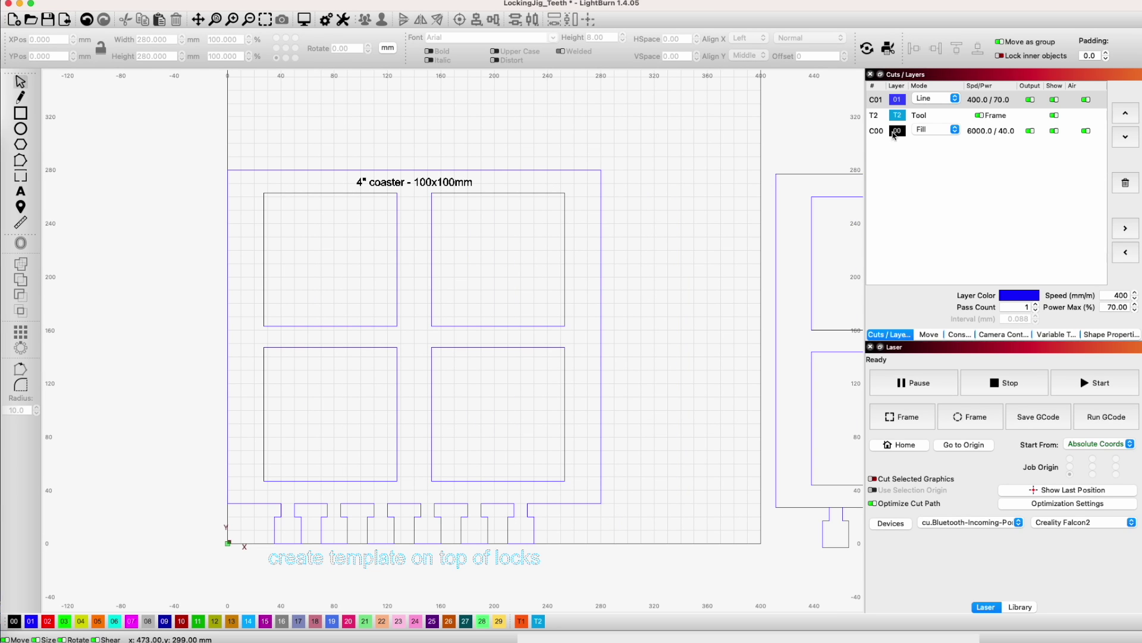
pyautogui.doubleClick(877, 102)
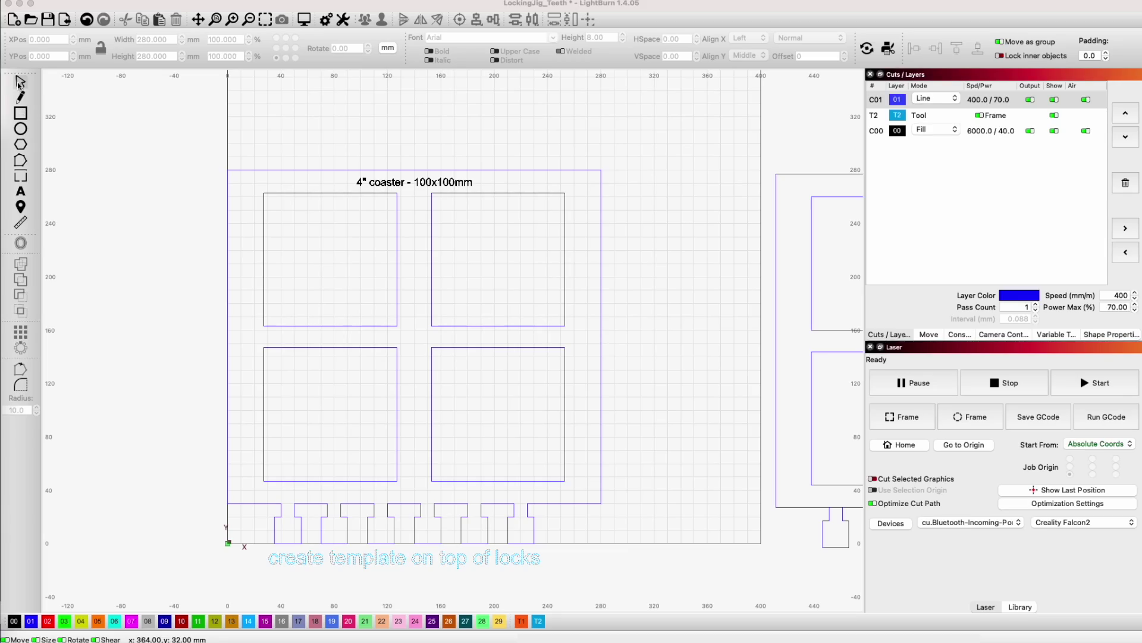
# Select the welded jig, preview its cut with Alt+P, and start the laser job.
pyautogui.click(870, 467)
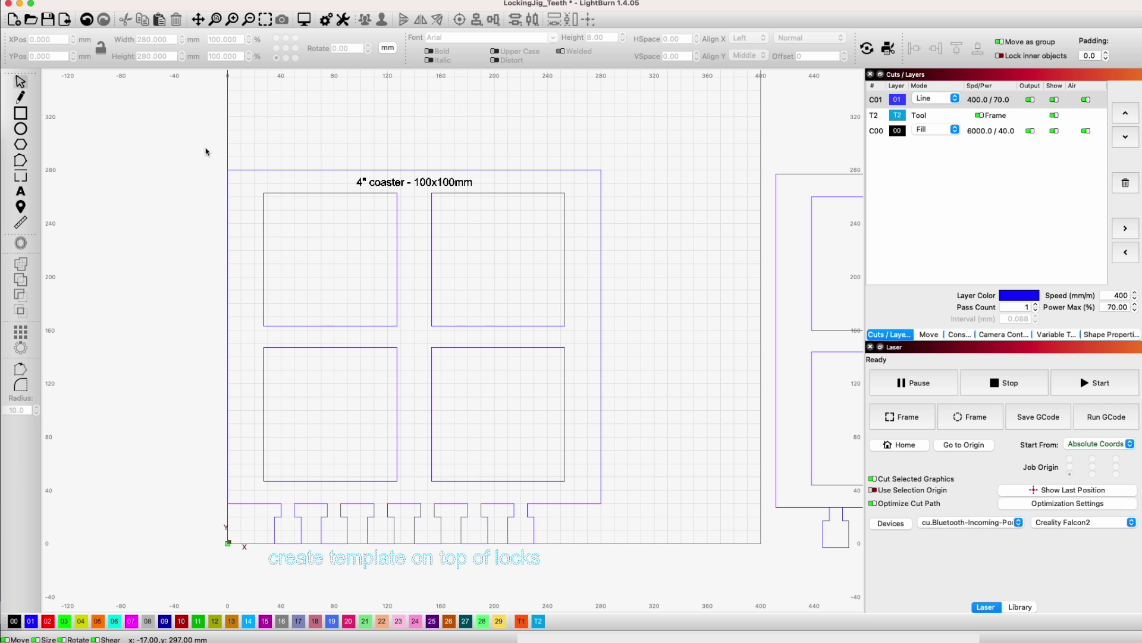
pyautogui.moveTo(647, 549); pyautogui.dragTo(655, 545)
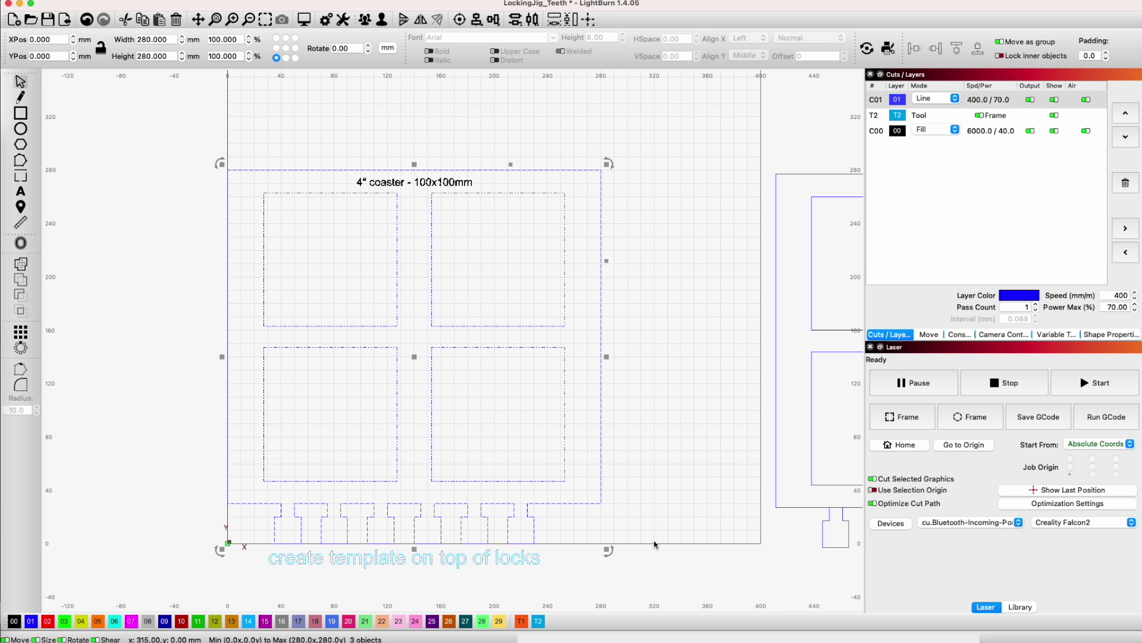
pyautogui.hotkey('alt', 'p')
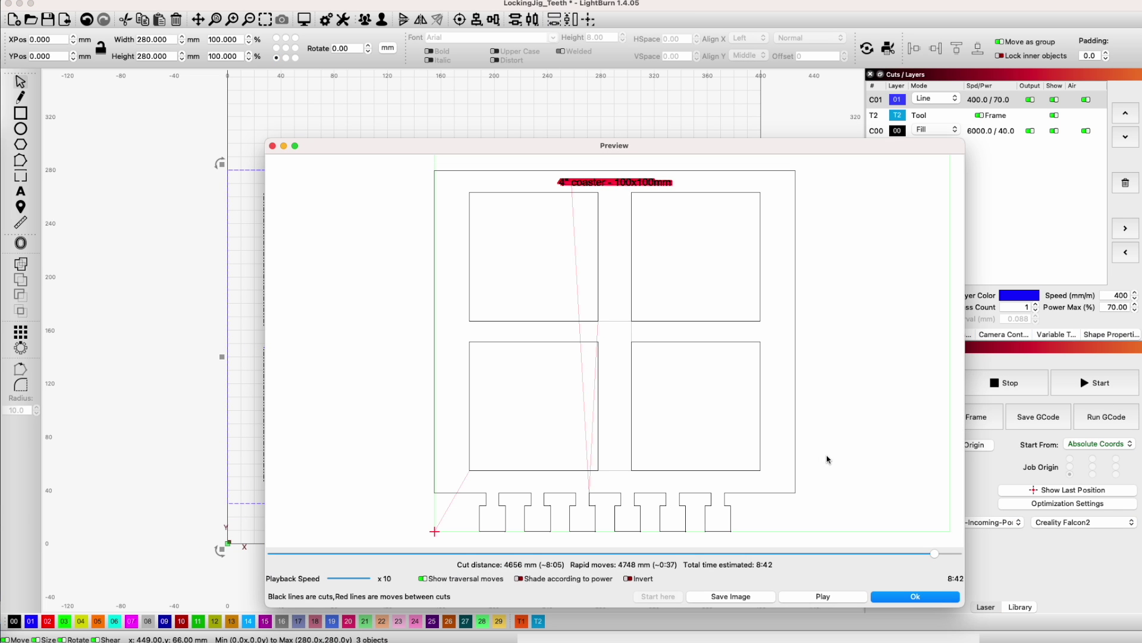
pyautogui.click(915, 596)
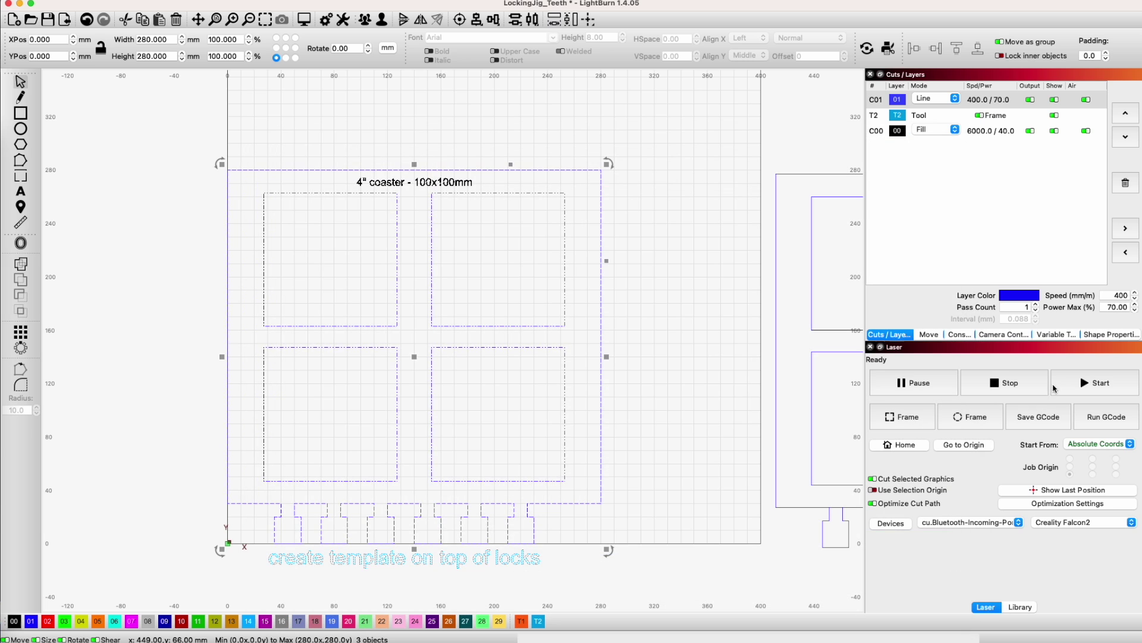
# Zoom out to show both coasters and delete the left, welded jig.
pyautogui.scroll(-2, 75, 269)
pyautogui.click(123, 200)
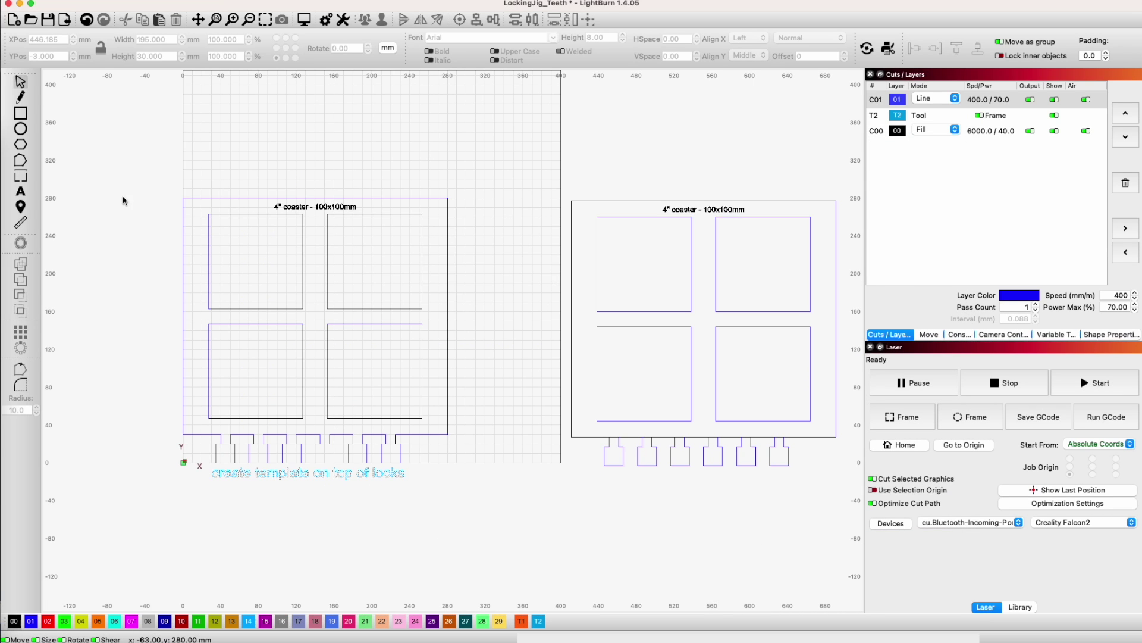
pyautogui.moveTo(472, 470); pyautogui.dragTo(472, 470)
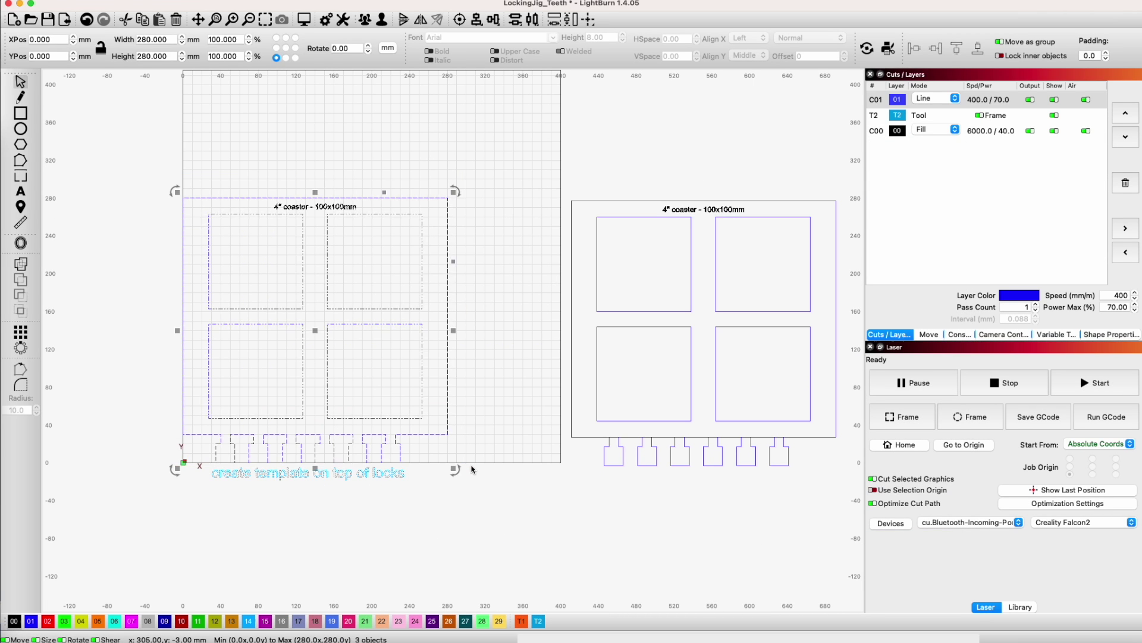
pyautogui.press('Delete')
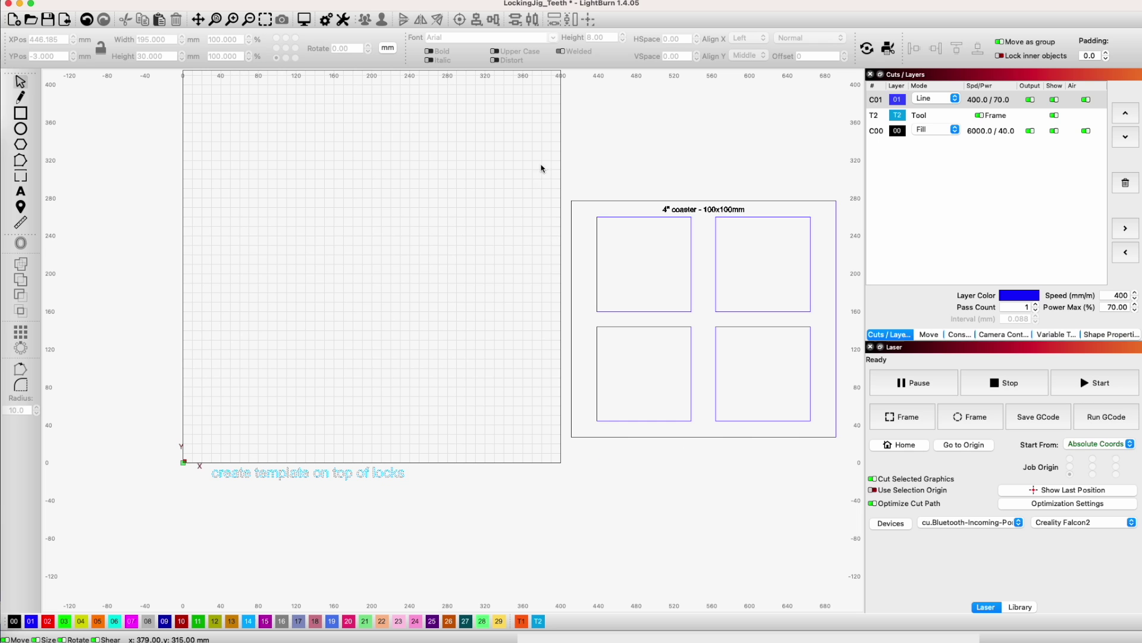
# Move the remaining coaster template to position X 0, Y 0.
pyautogui.moveTo(861, 468); pyautogui.dragTo(860, 469)
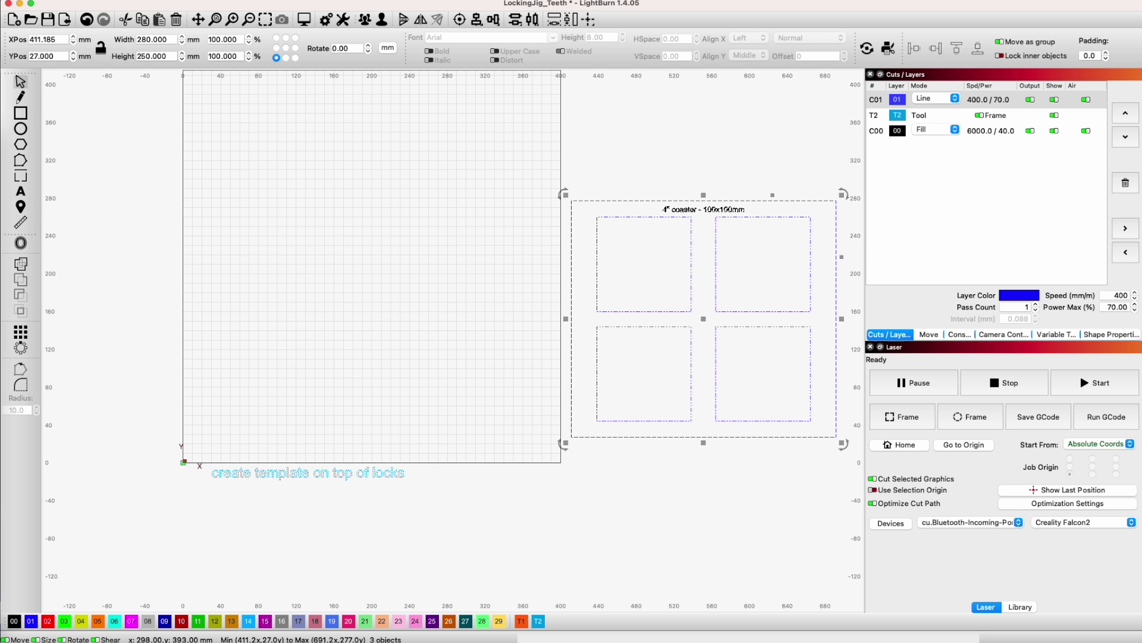
pyautogui.click(48, 41)
pyautogui.write('0')
pyautogui.press('Tab')
pyautogui.write('0')
pyautogui.press('Return')
# Recentre the view on the template and reselect its frame and squares.
pyautogui.click(265, 198)
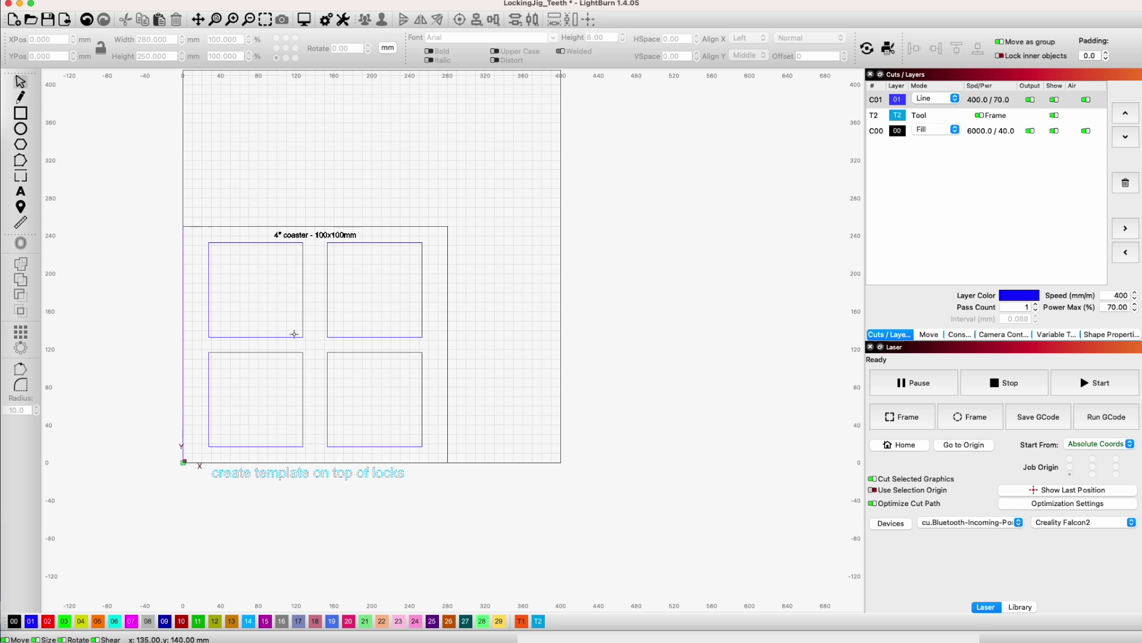
pyautogui.scroll(5, 294, 331)
pyautogui.moveTo(349, 350); pyautogui.dragTo(449, 332)
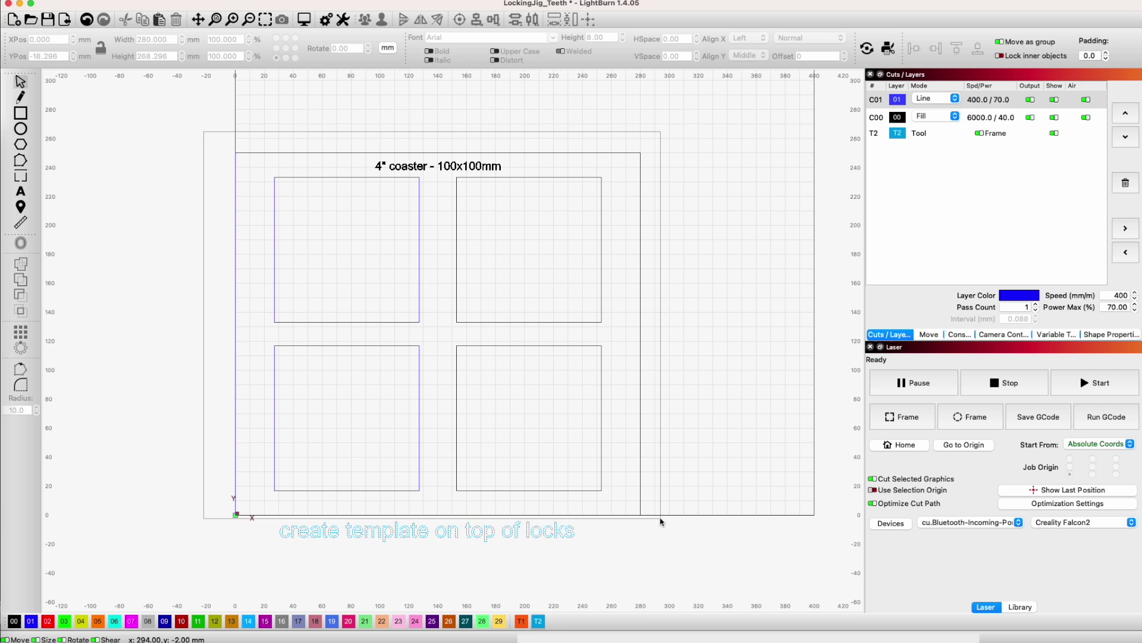
pyautogui.moveTo(660, 522); pyautogui.dragTo(658, 523)
# Put the coaster template on tool layer T2 and lock its shapes in place.
pyautogui.click(539, 625)
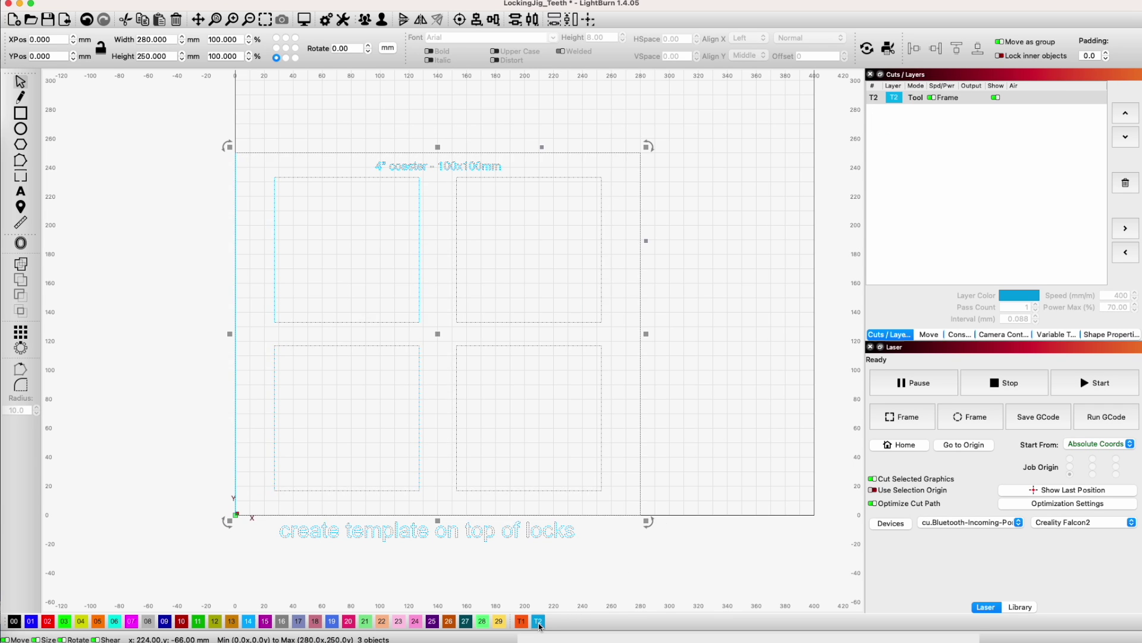
pyautogui.rightClick(457, 256)
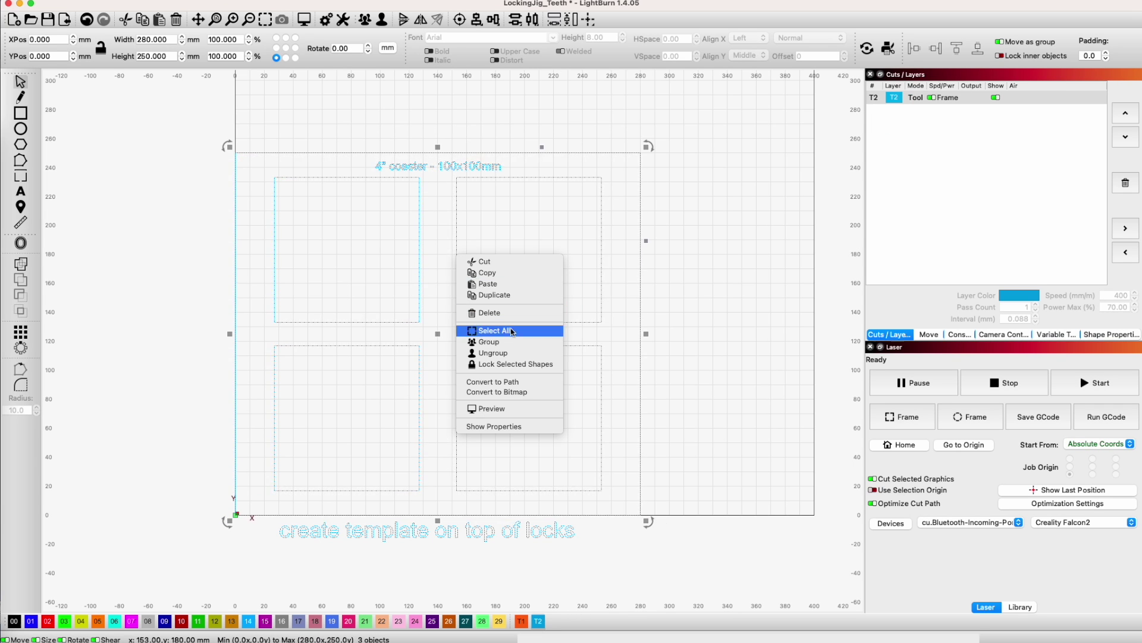
pyautogui.click(499, 365)
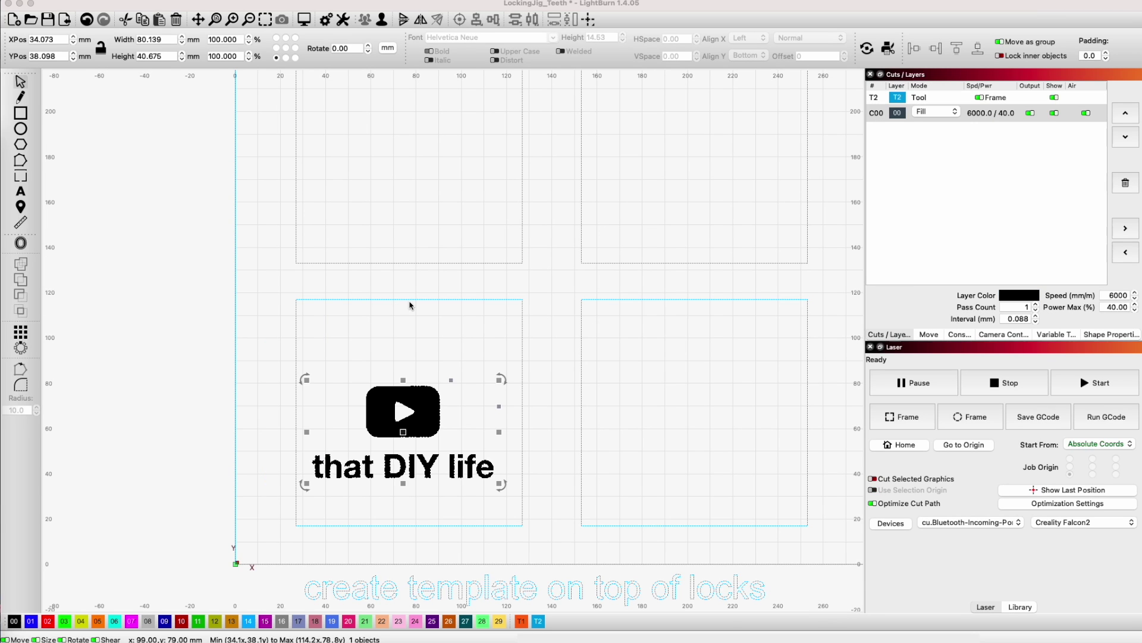
# Centre the logo within the lower-left coaster square, then clear the selection.
pyautogui.click(431, 418)
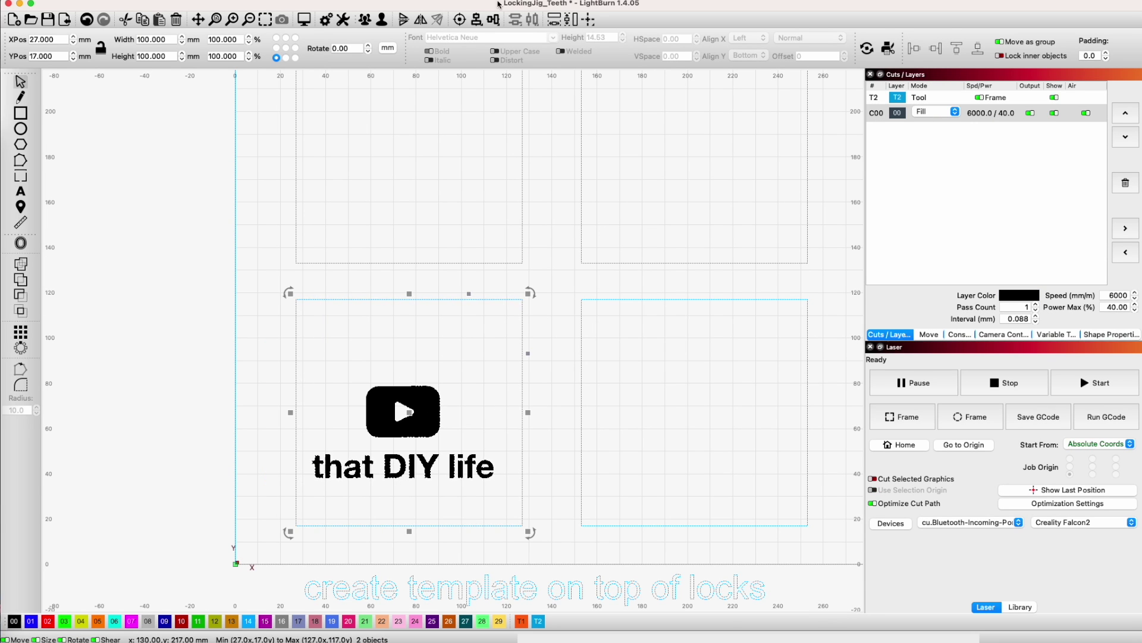
pyautogui.click(514, 367)
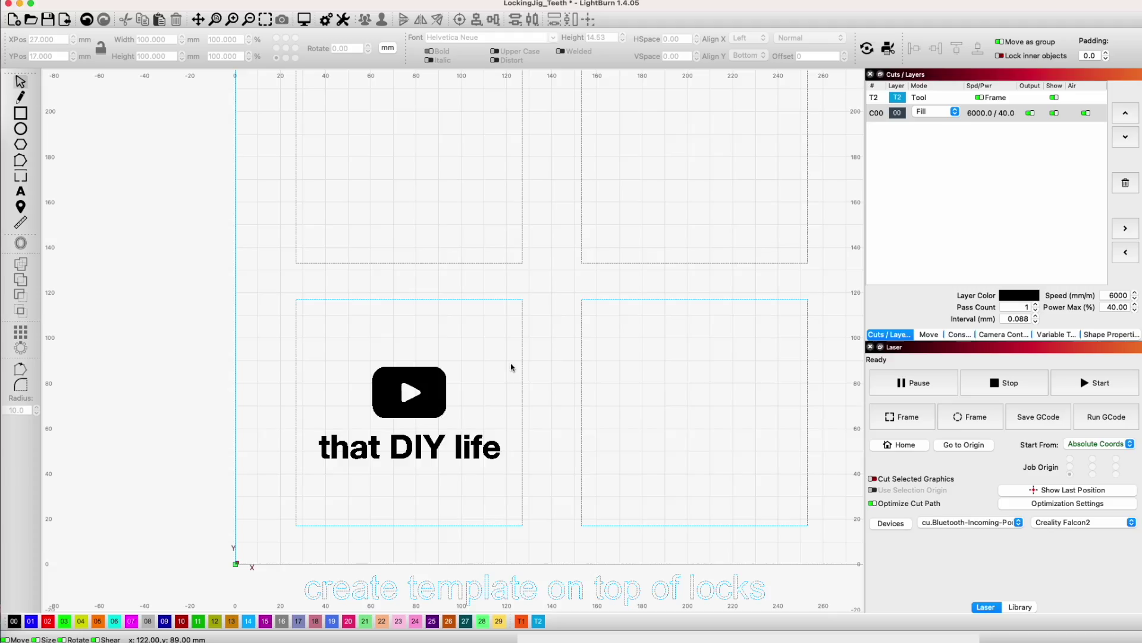